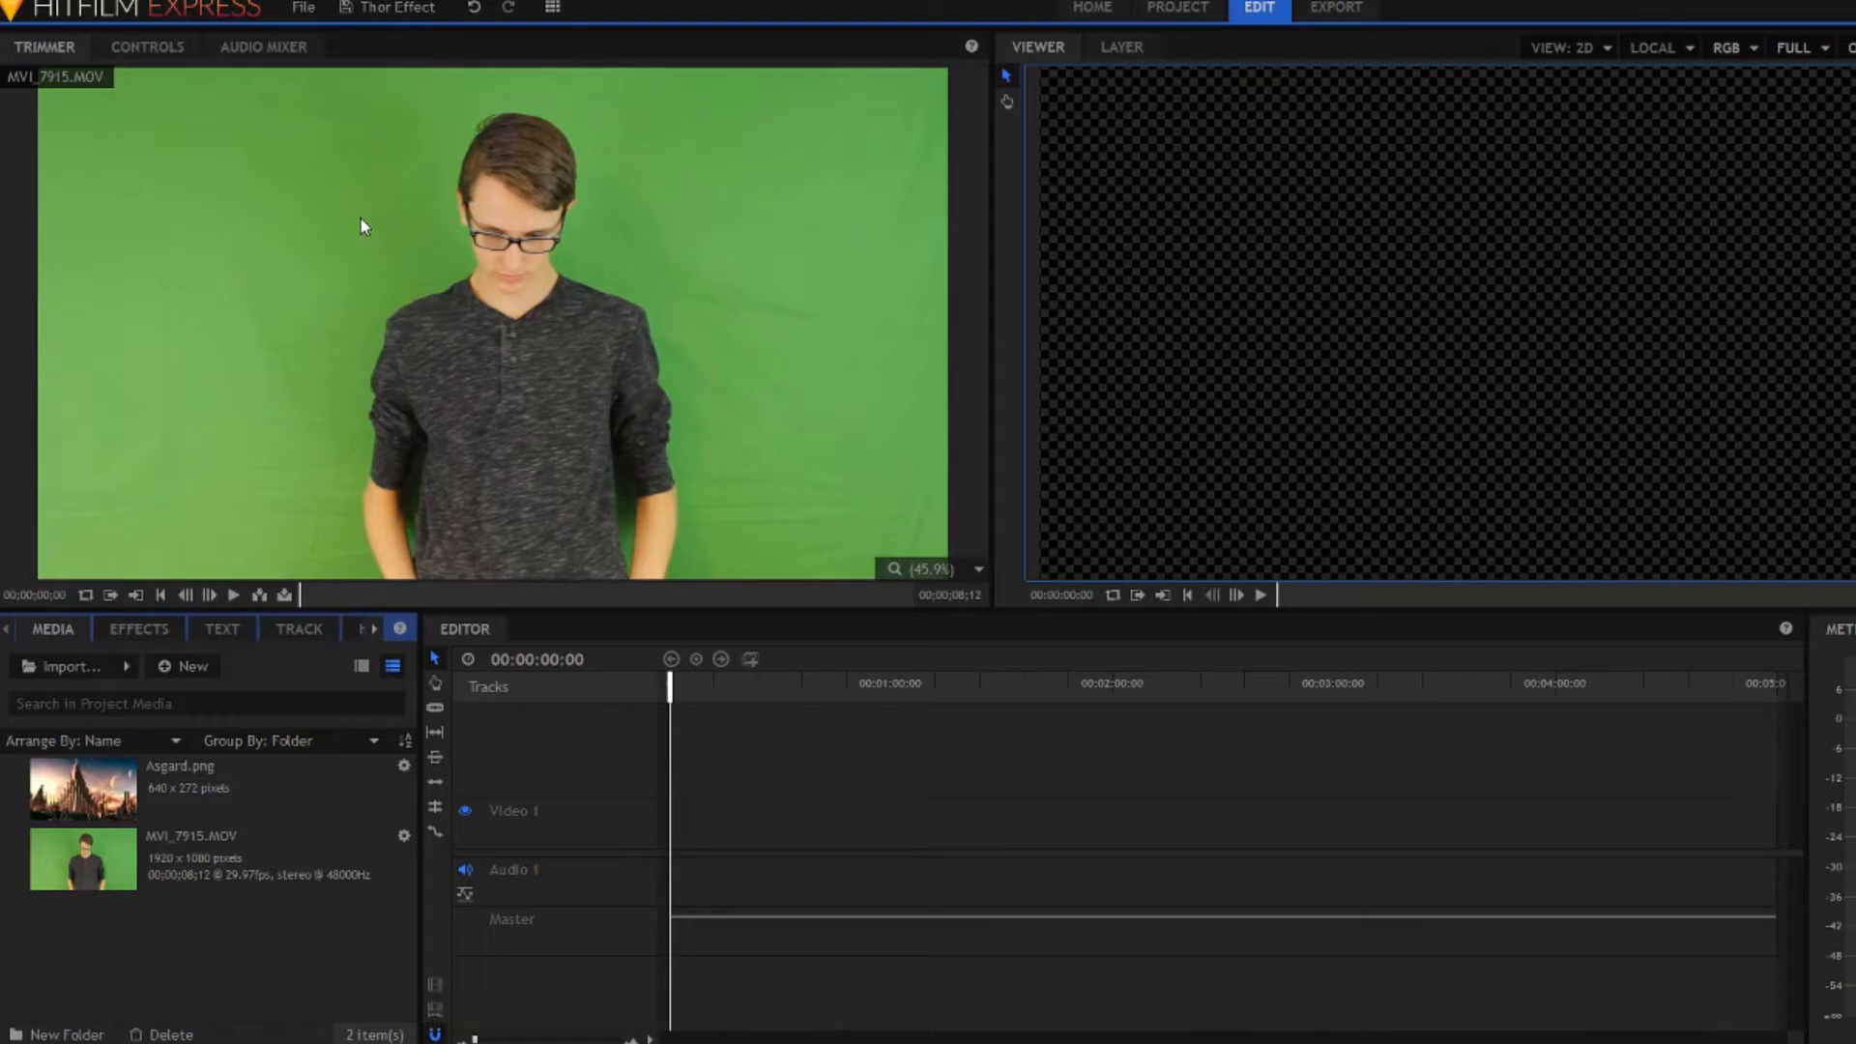
Make a composite shot from MVI_7915.MOV using the 1080p Full HD @ 29.97 fps template.
right_click(199, 858)
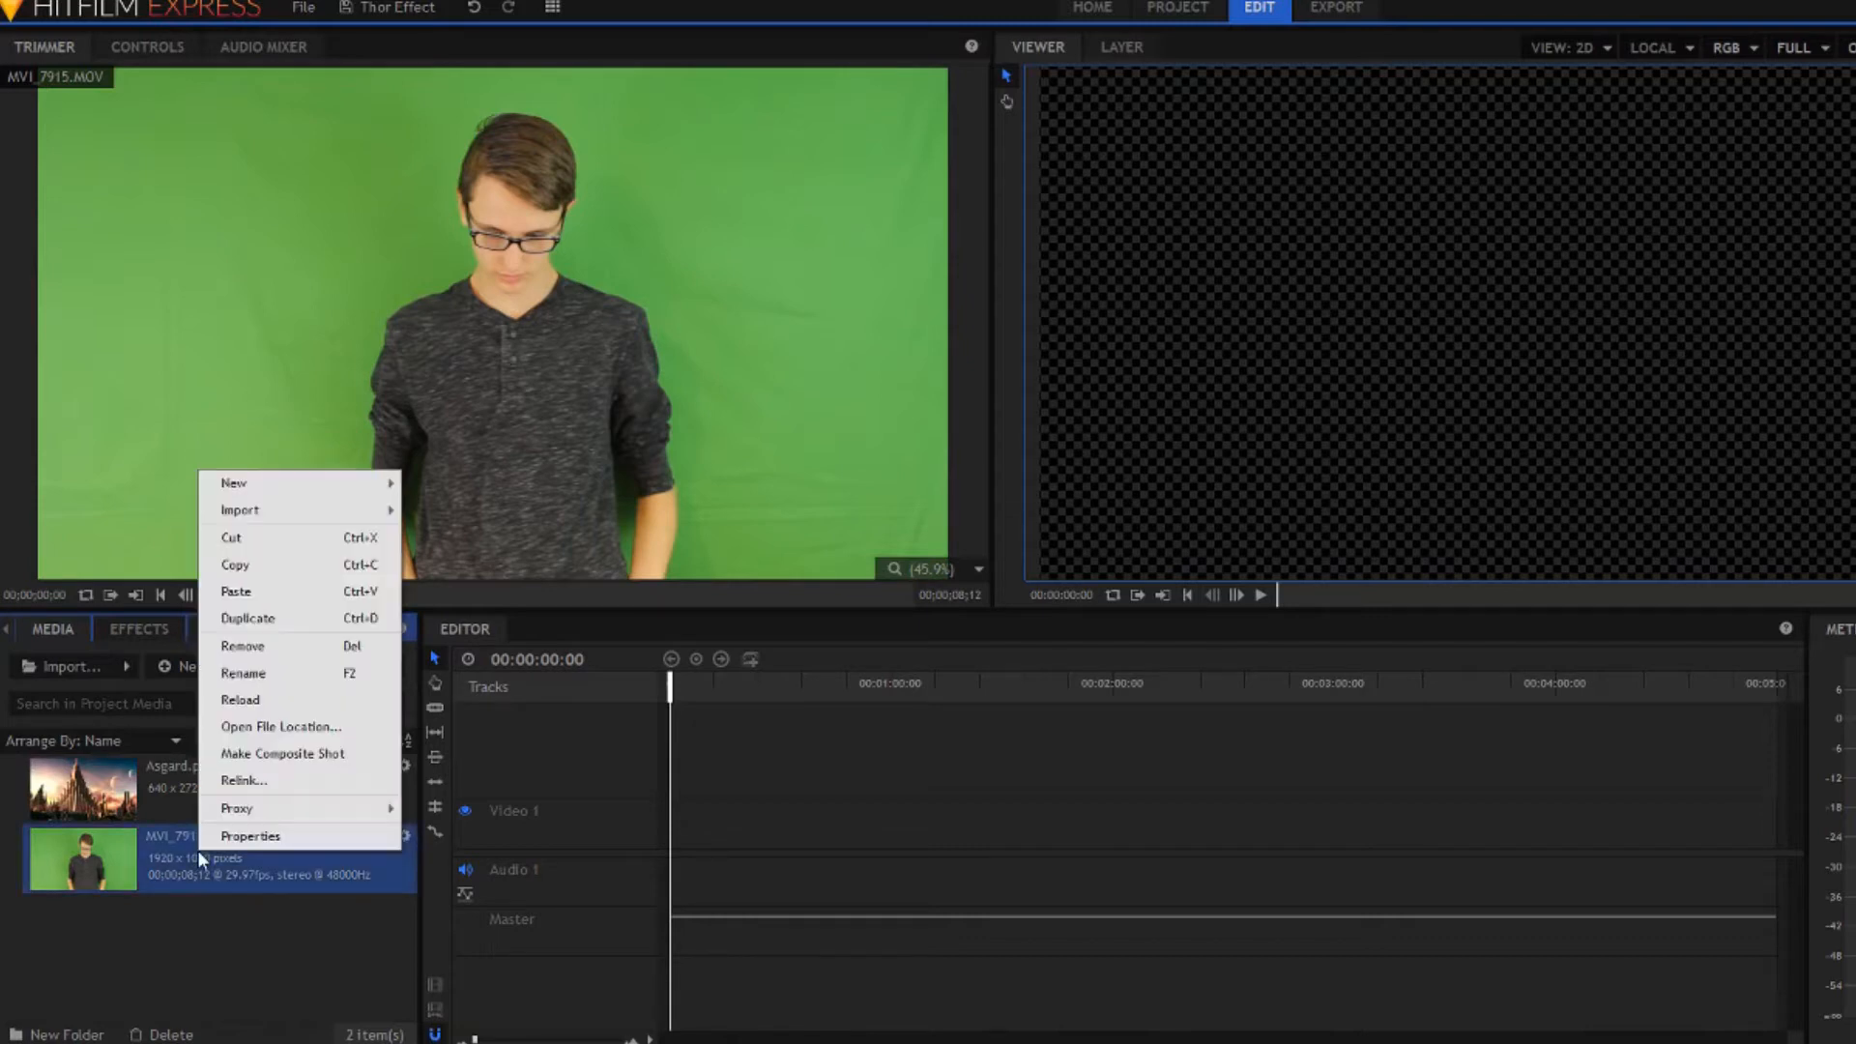
click(308, 756)
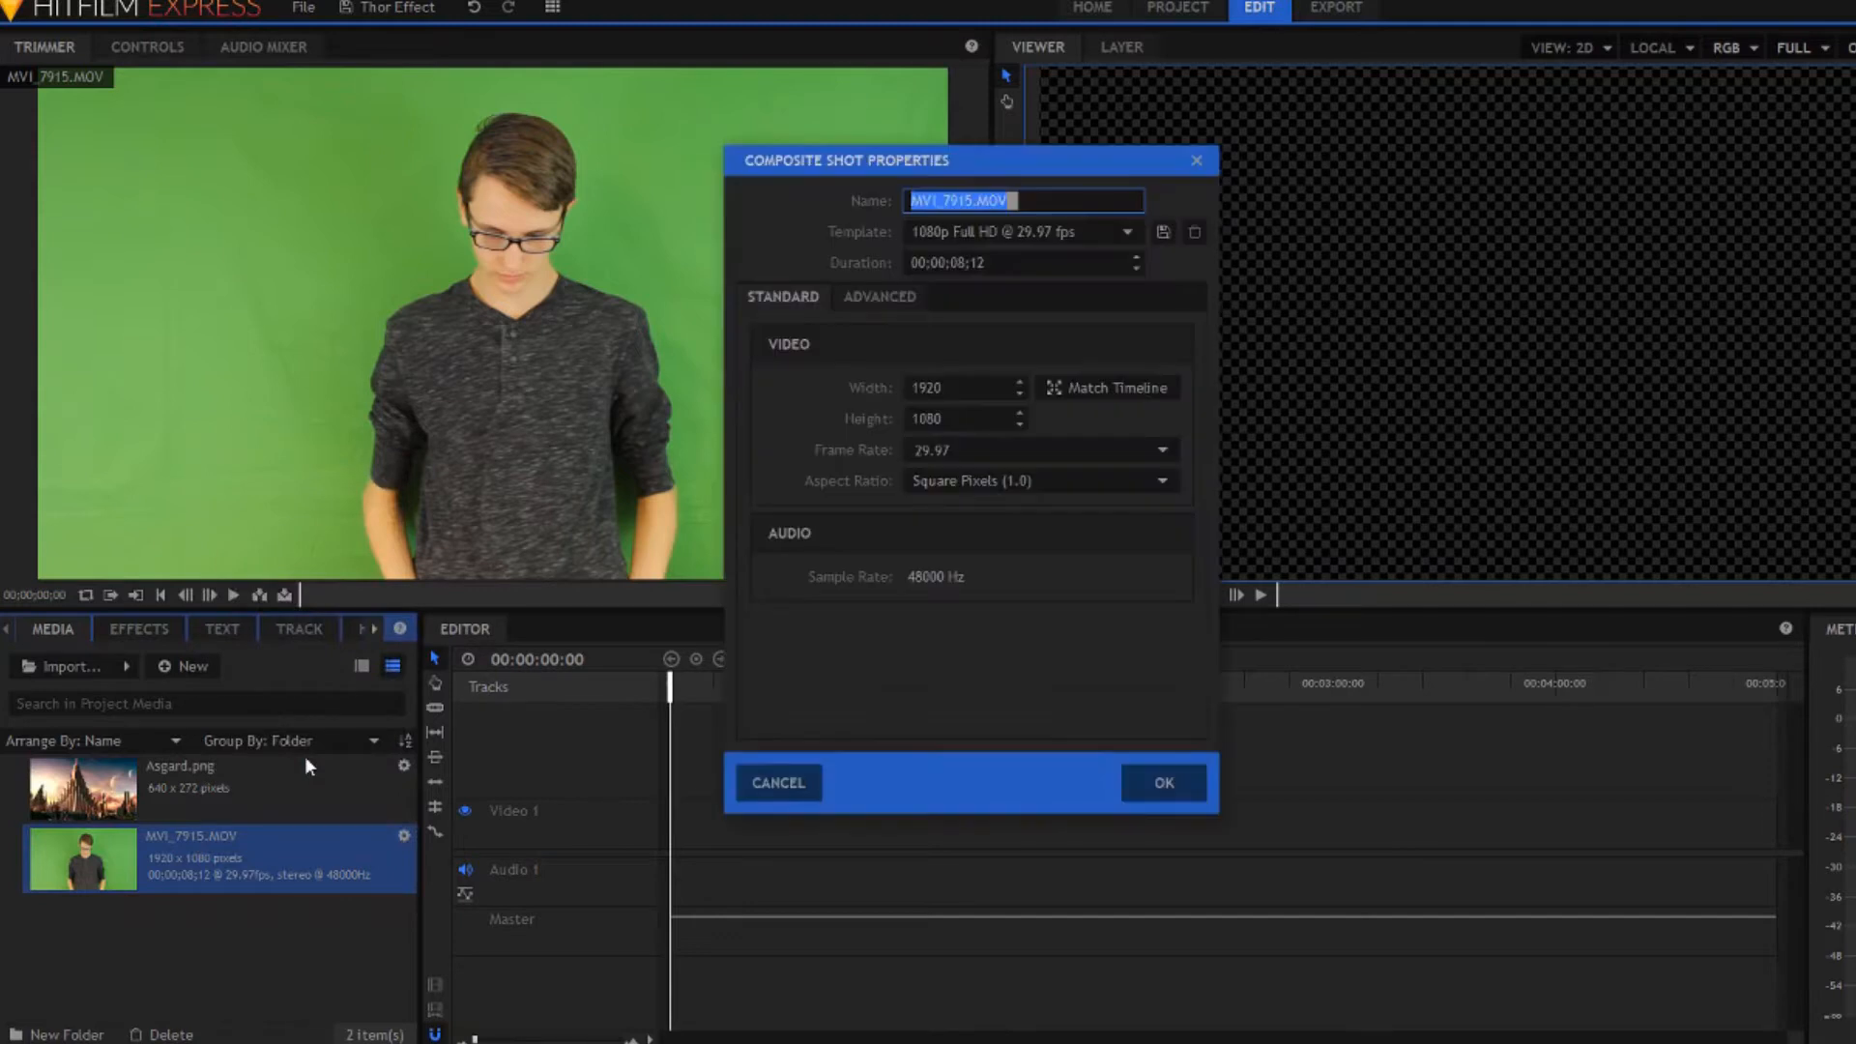
click(1169, 793)
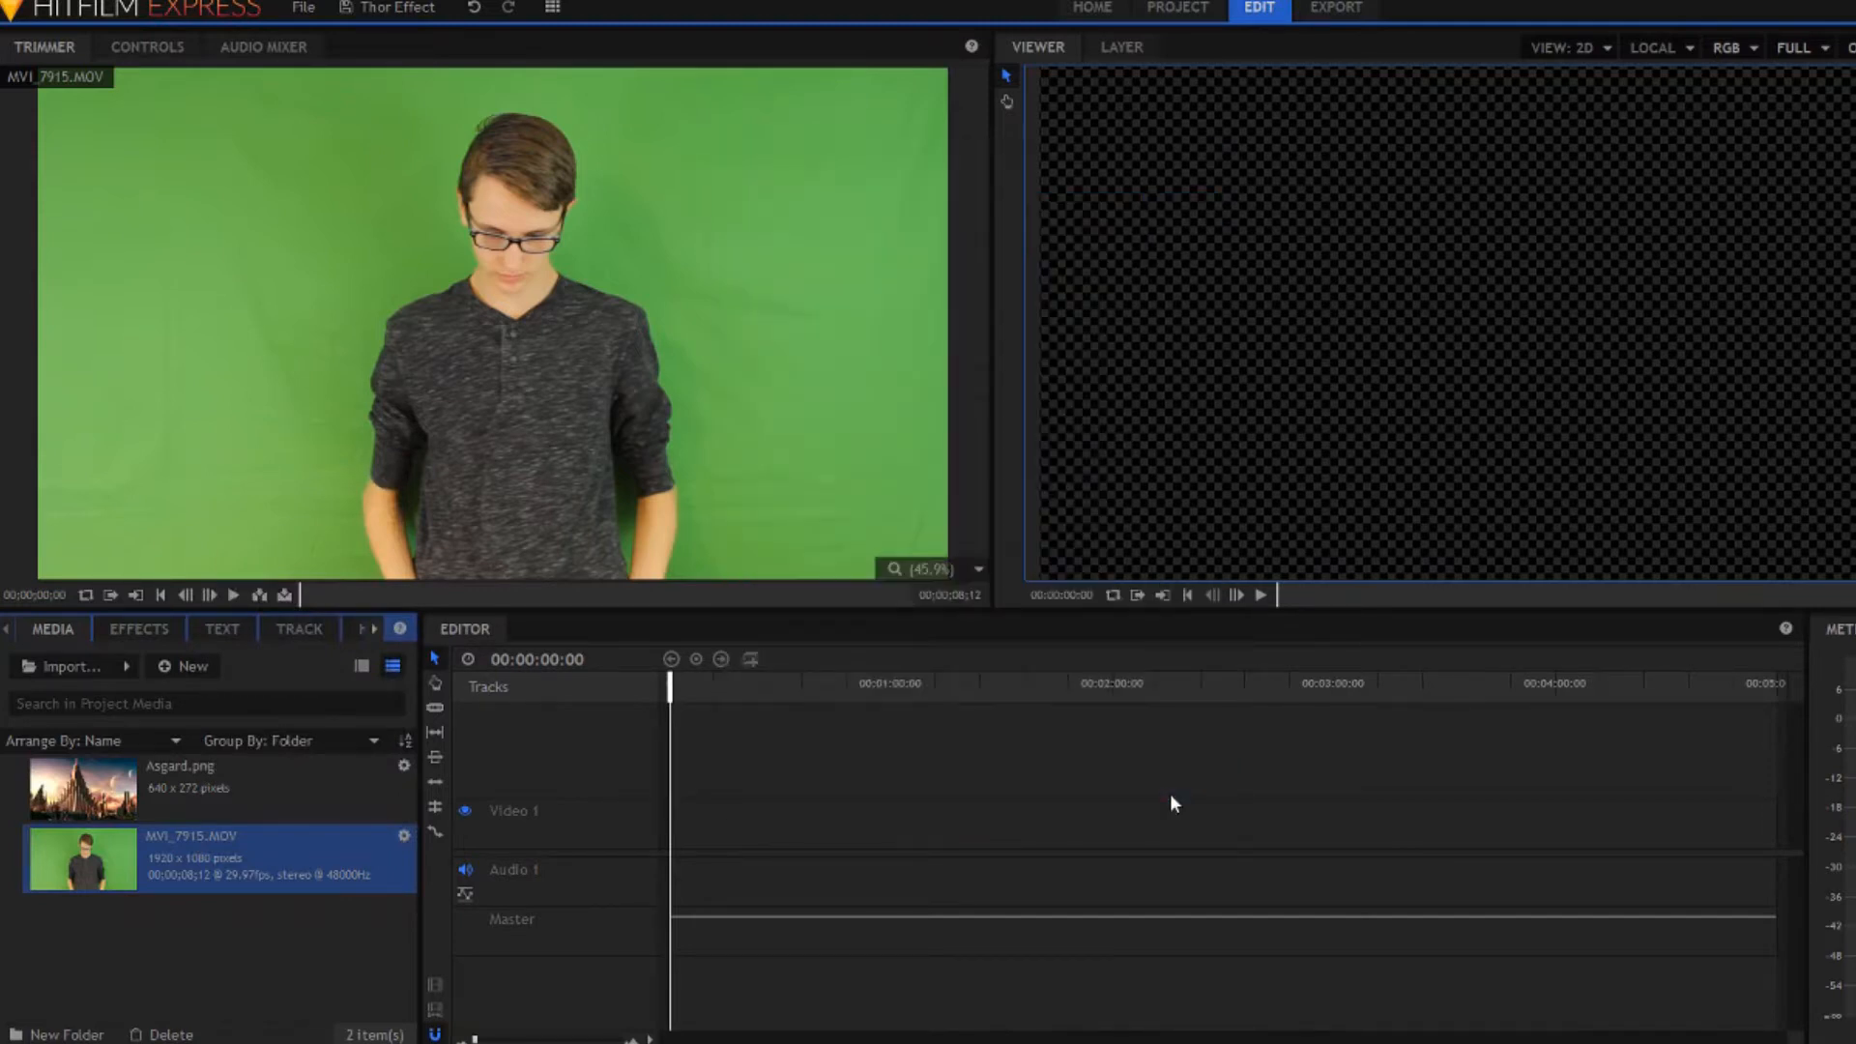
Trim both ends of the footage layer to a duration of about 00;00;03;23 and move it to the timeline's start.
mouse_move(942, 697)
mouse_down()
mouse_move(1069, 696)
mouse_move(917, 686)
mouse_up()
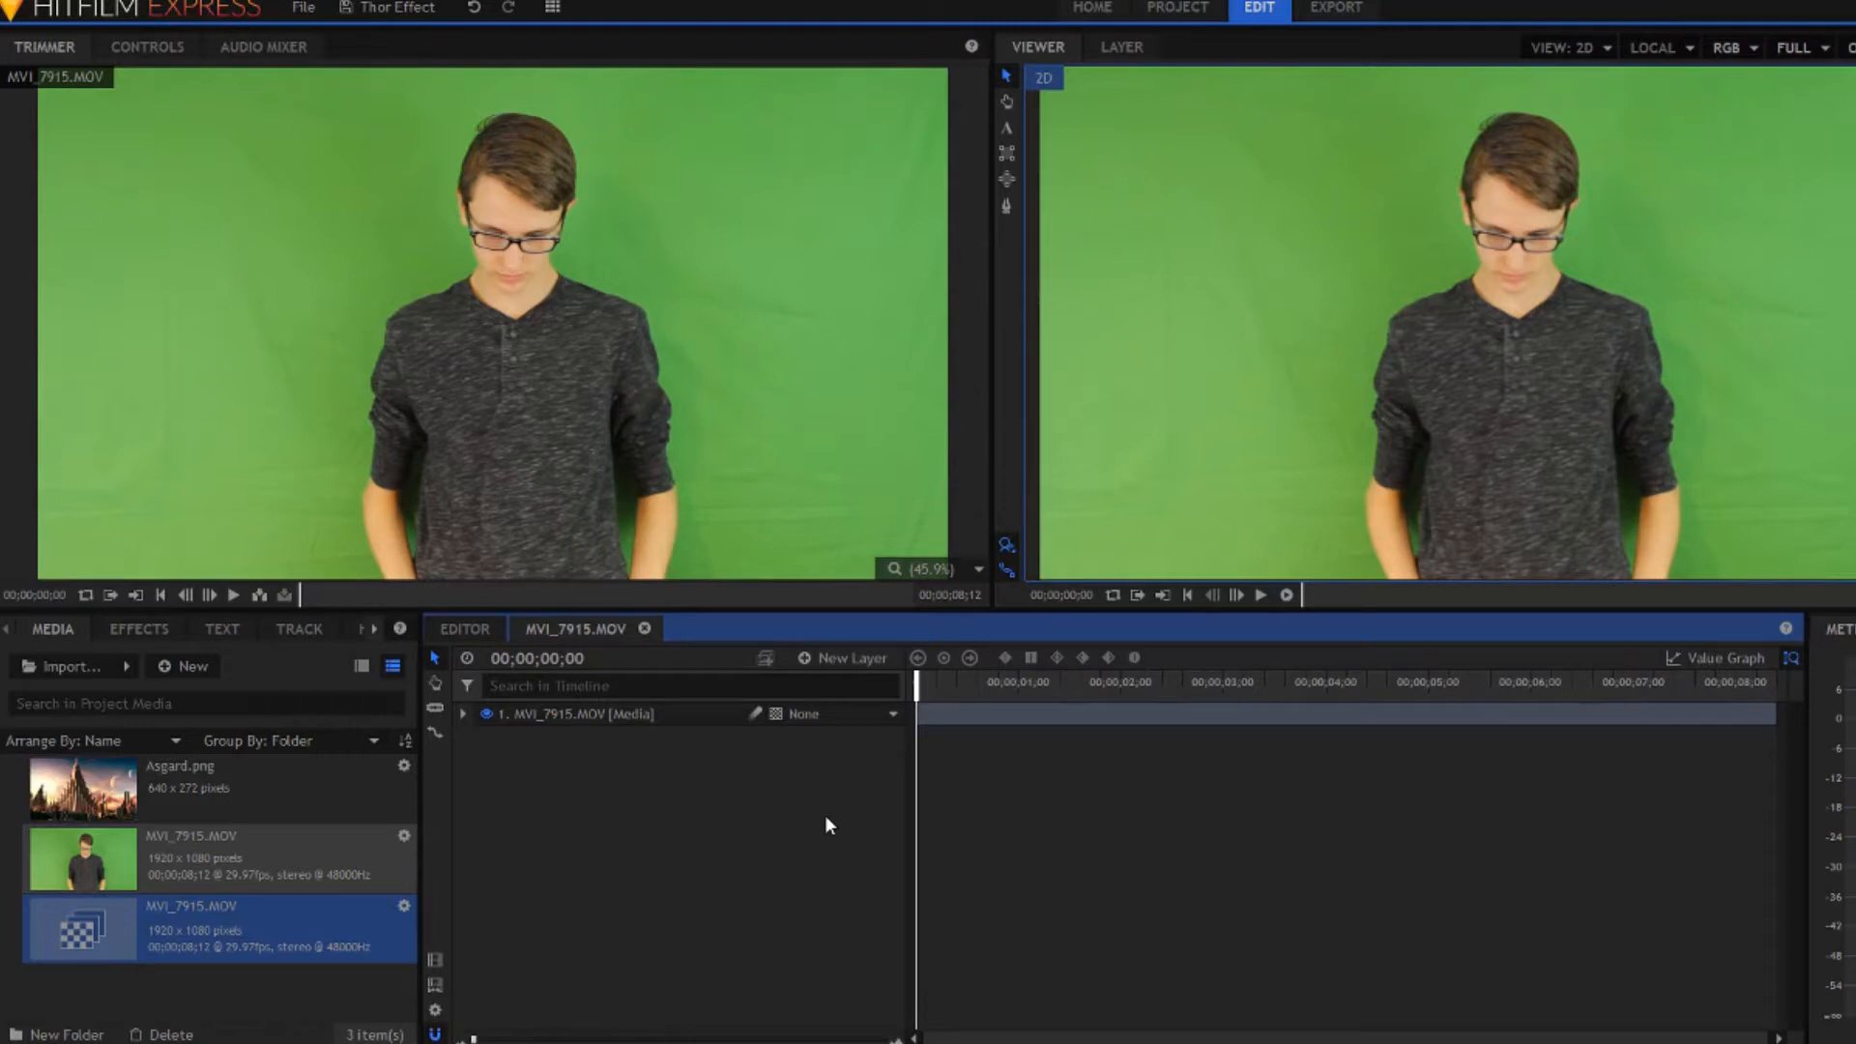
drag(918, 713, 1027, 710)
drag(1776, 713, 1410, 713)
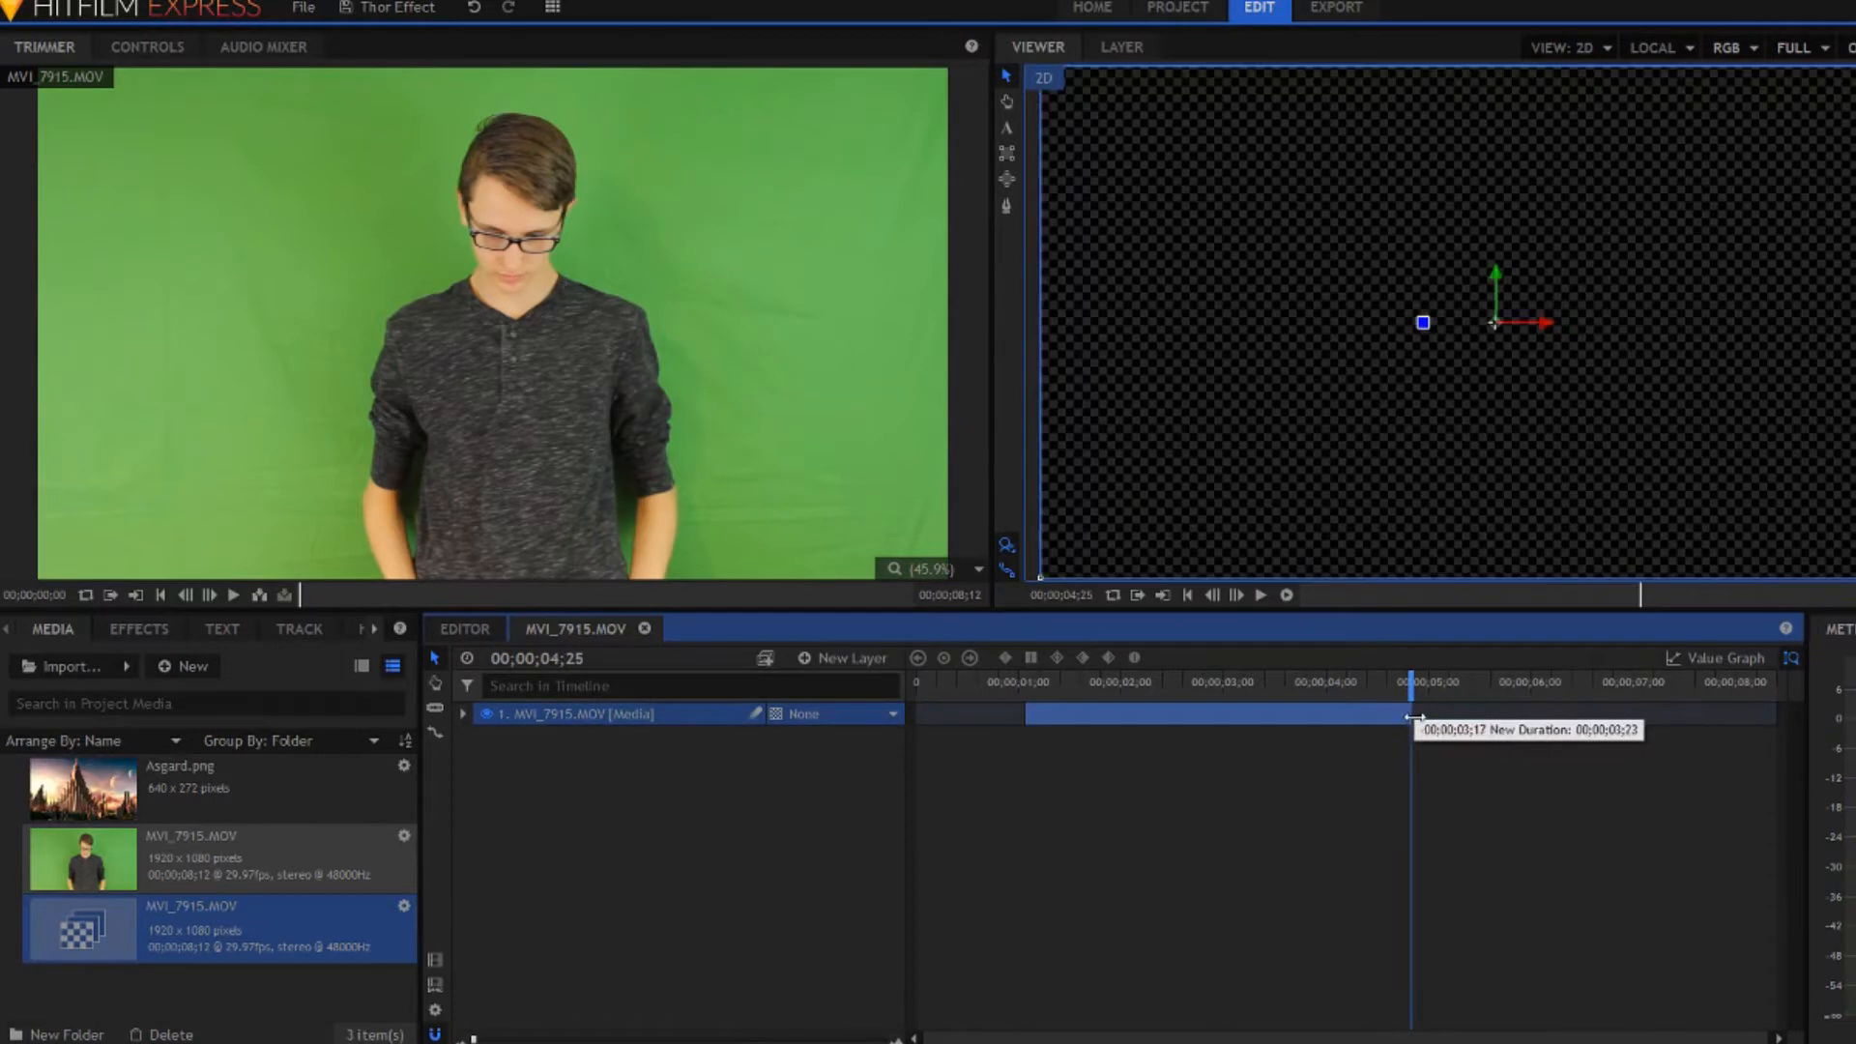
key(space)
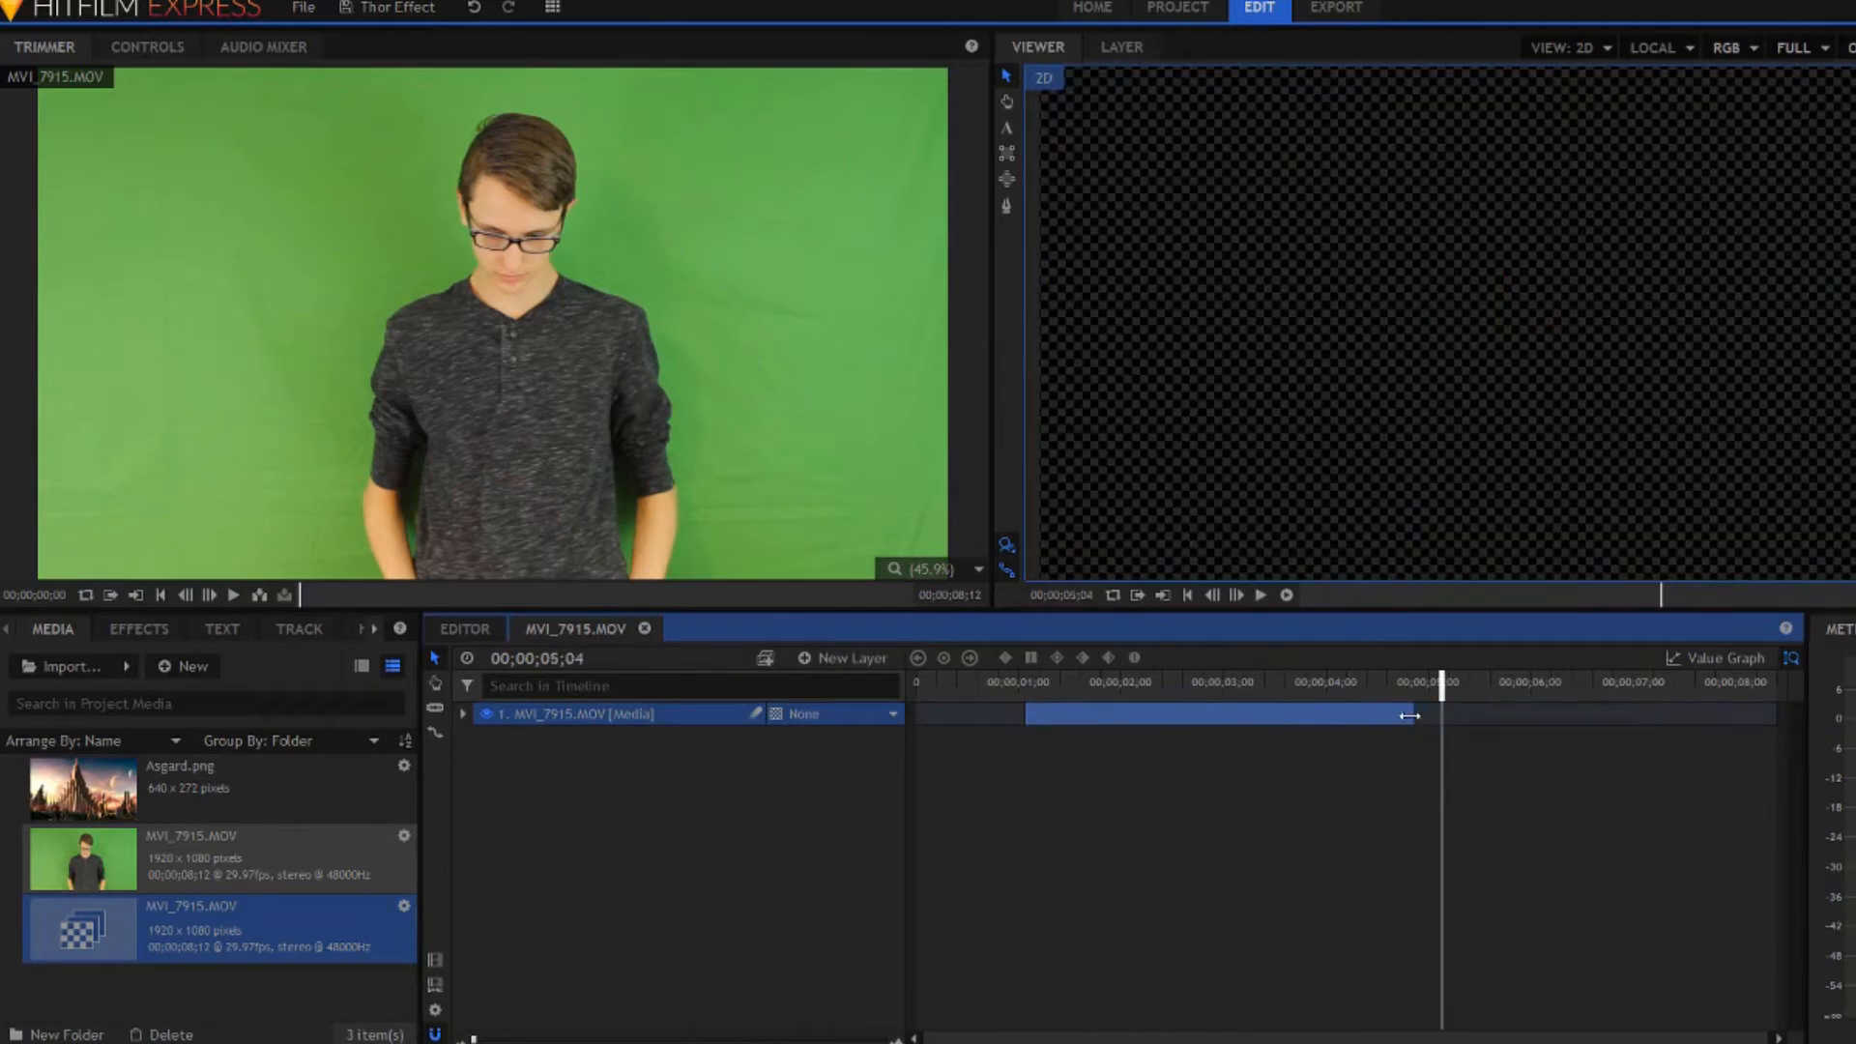
drag(1285, 714, 1177, 710)
click(1143, 682)
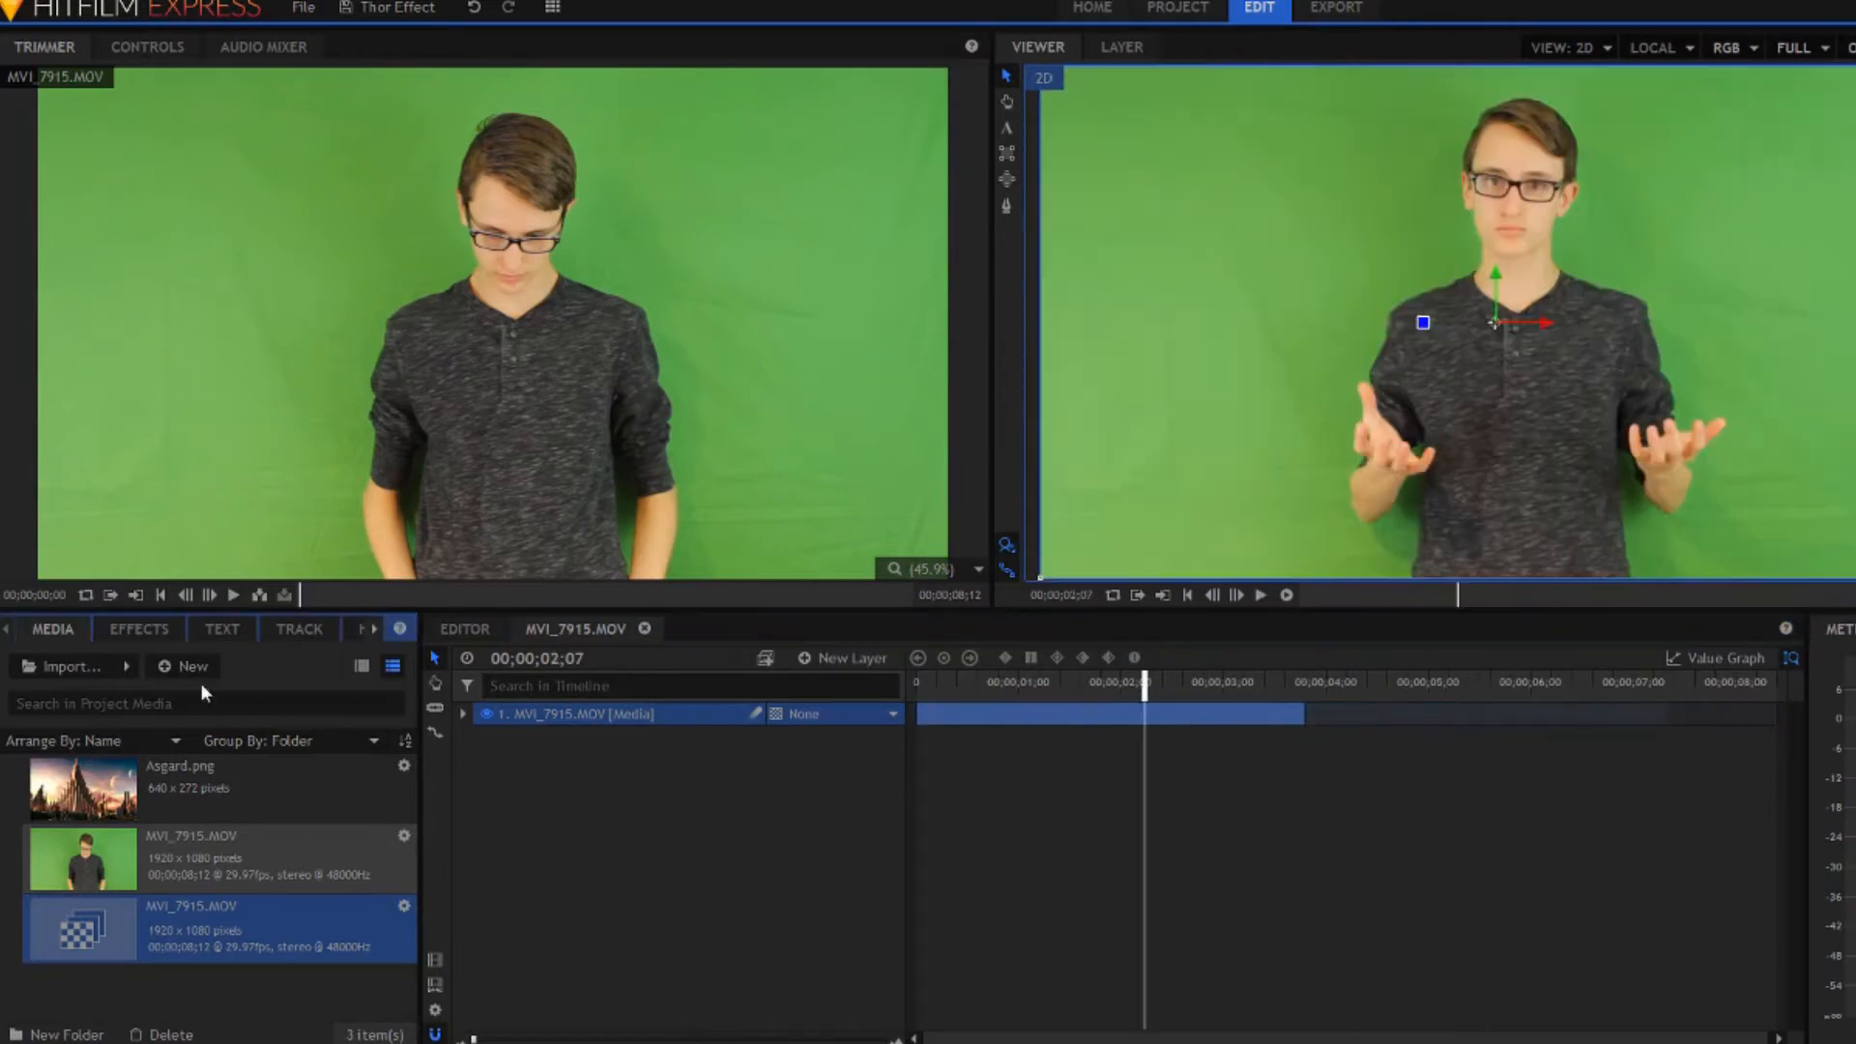
Find the Greenscreen Key preset by searching effects for "green" and apply it to the footage layer.
click(139, 628)
click(97, 666)
text(green)
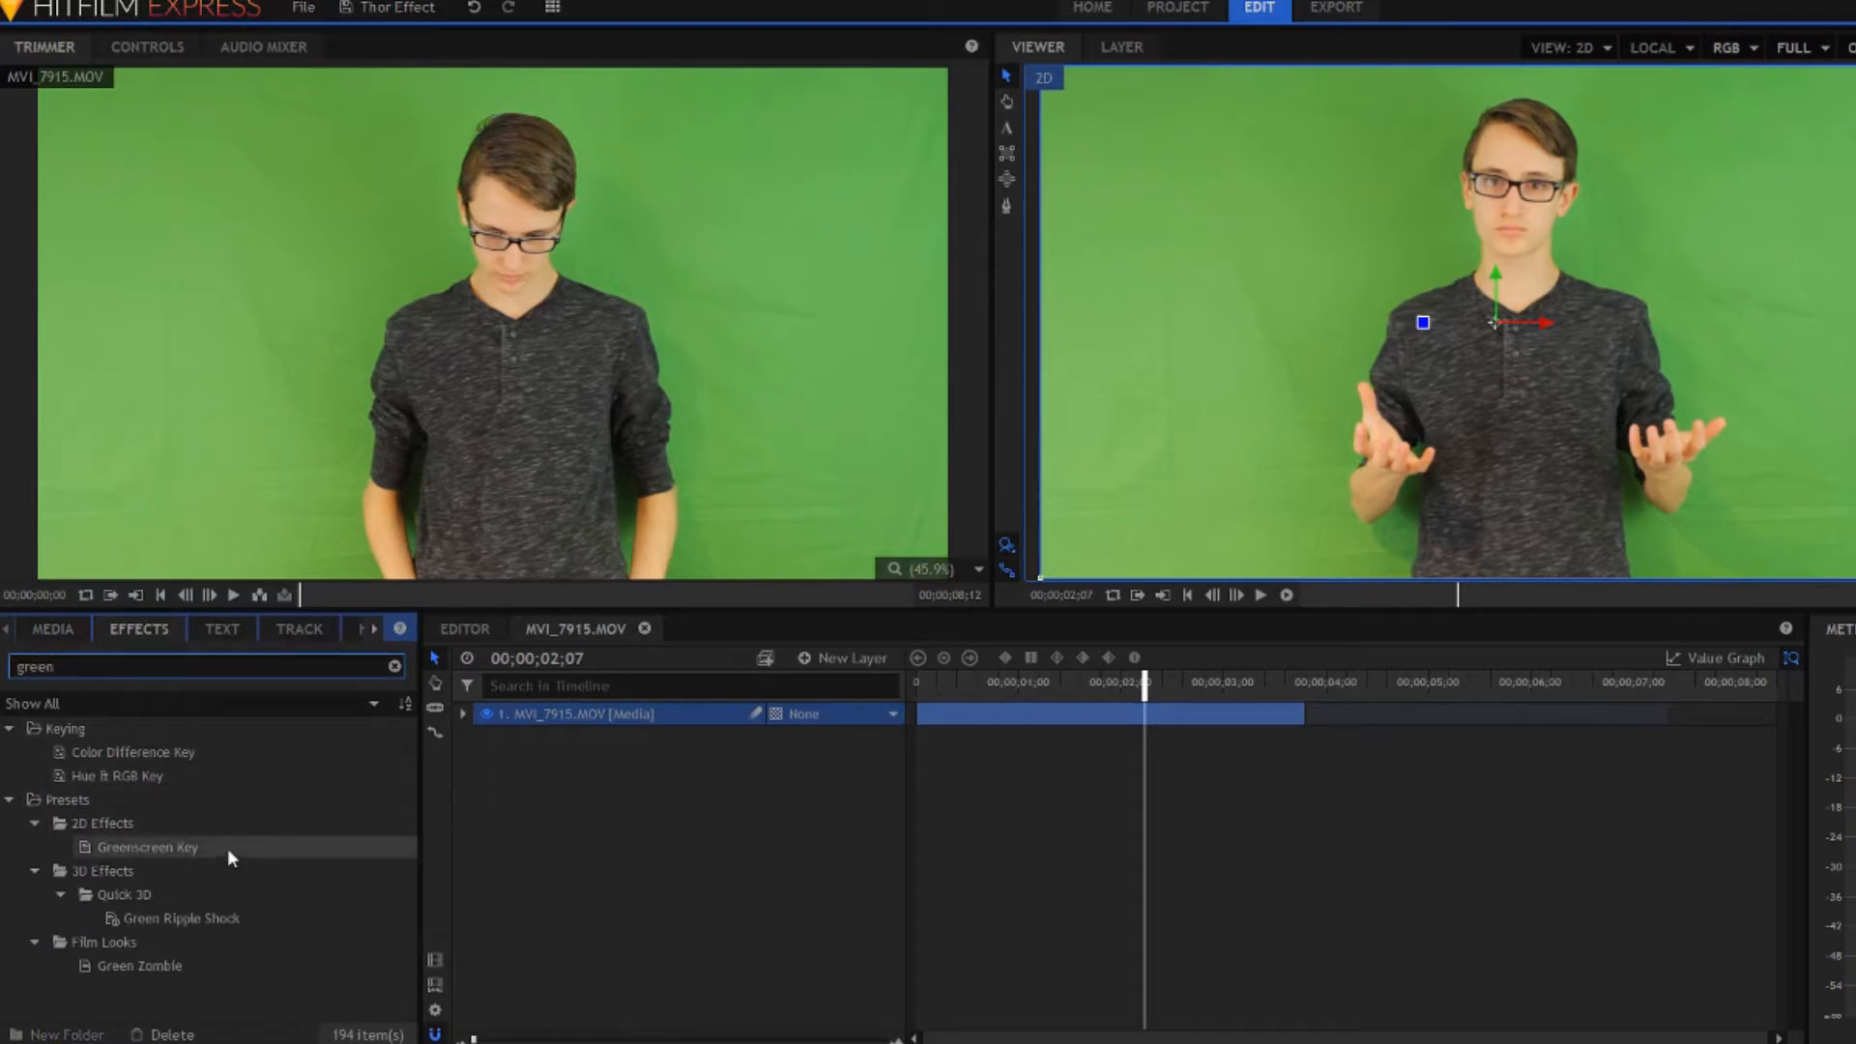
drag(228, 849, 566, 727)
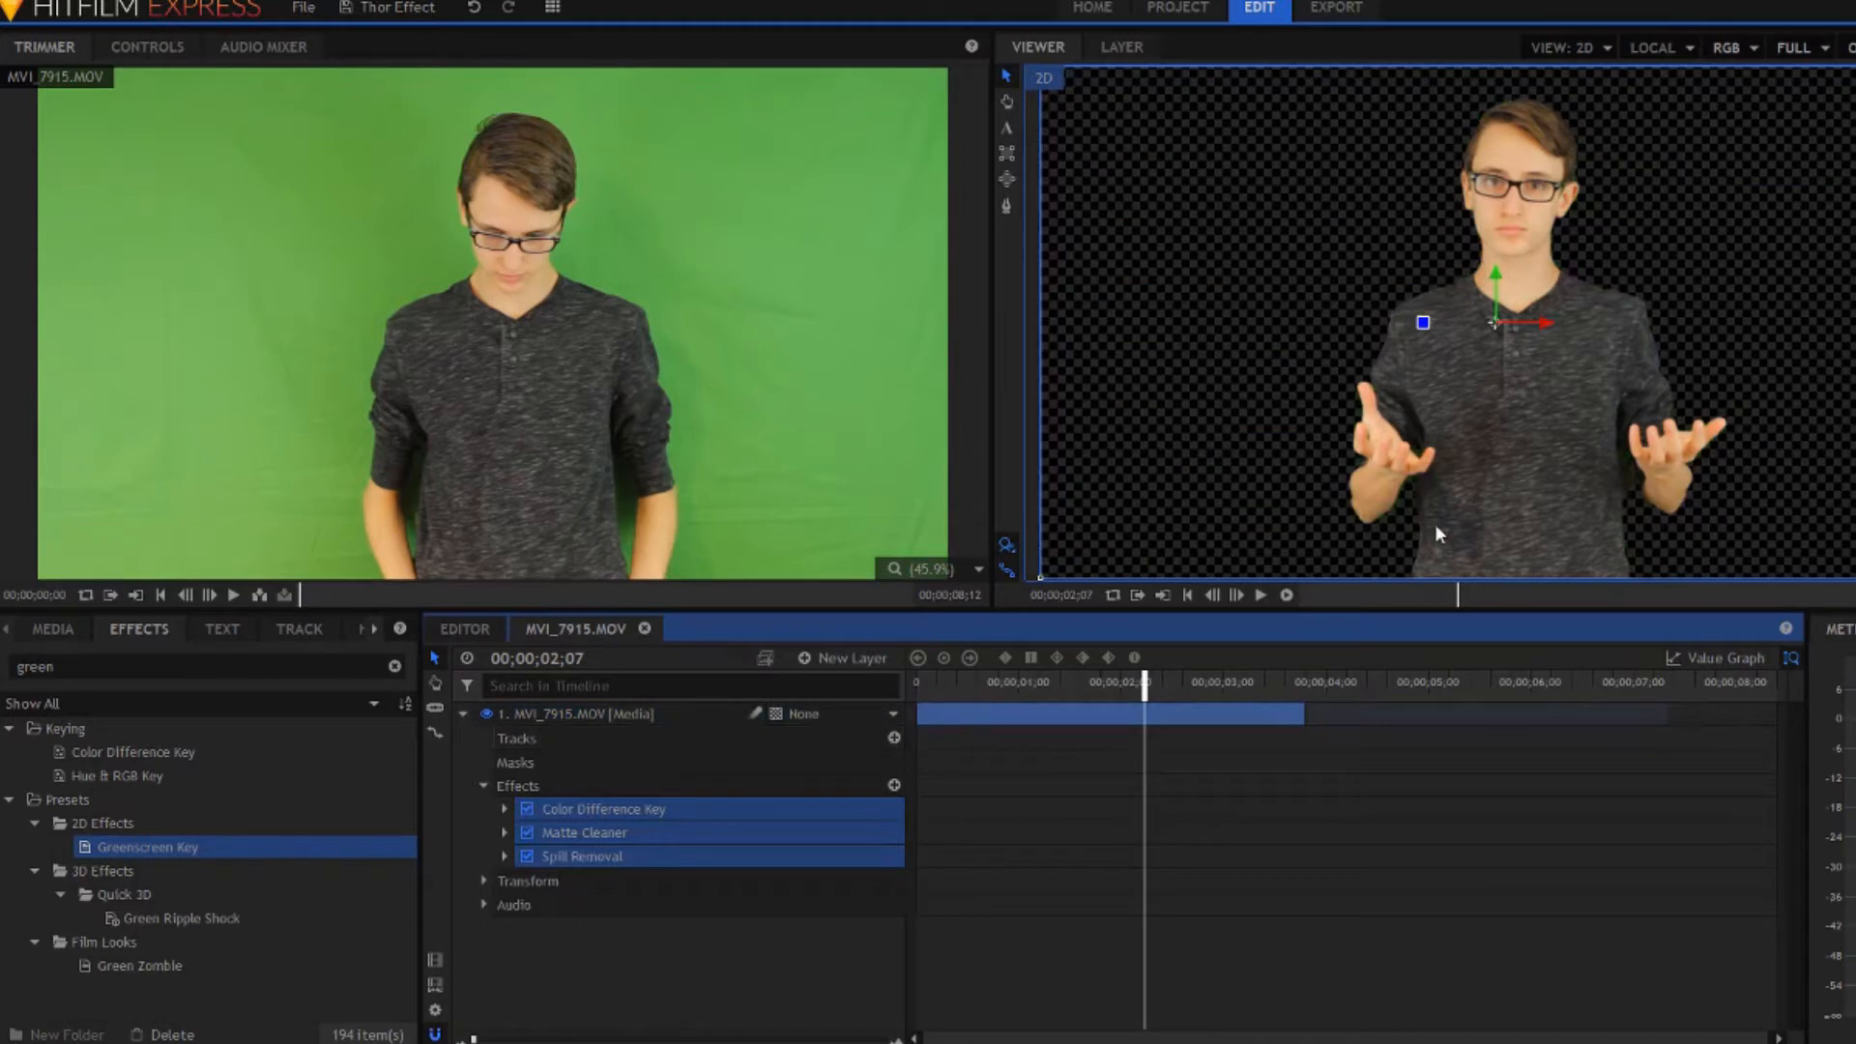
Shift the keyed footage slightly to the left in the frame and add Asgard.png beneath it as the background layer.
drag(1547, 319, 1522, 315)
click(50, 628)
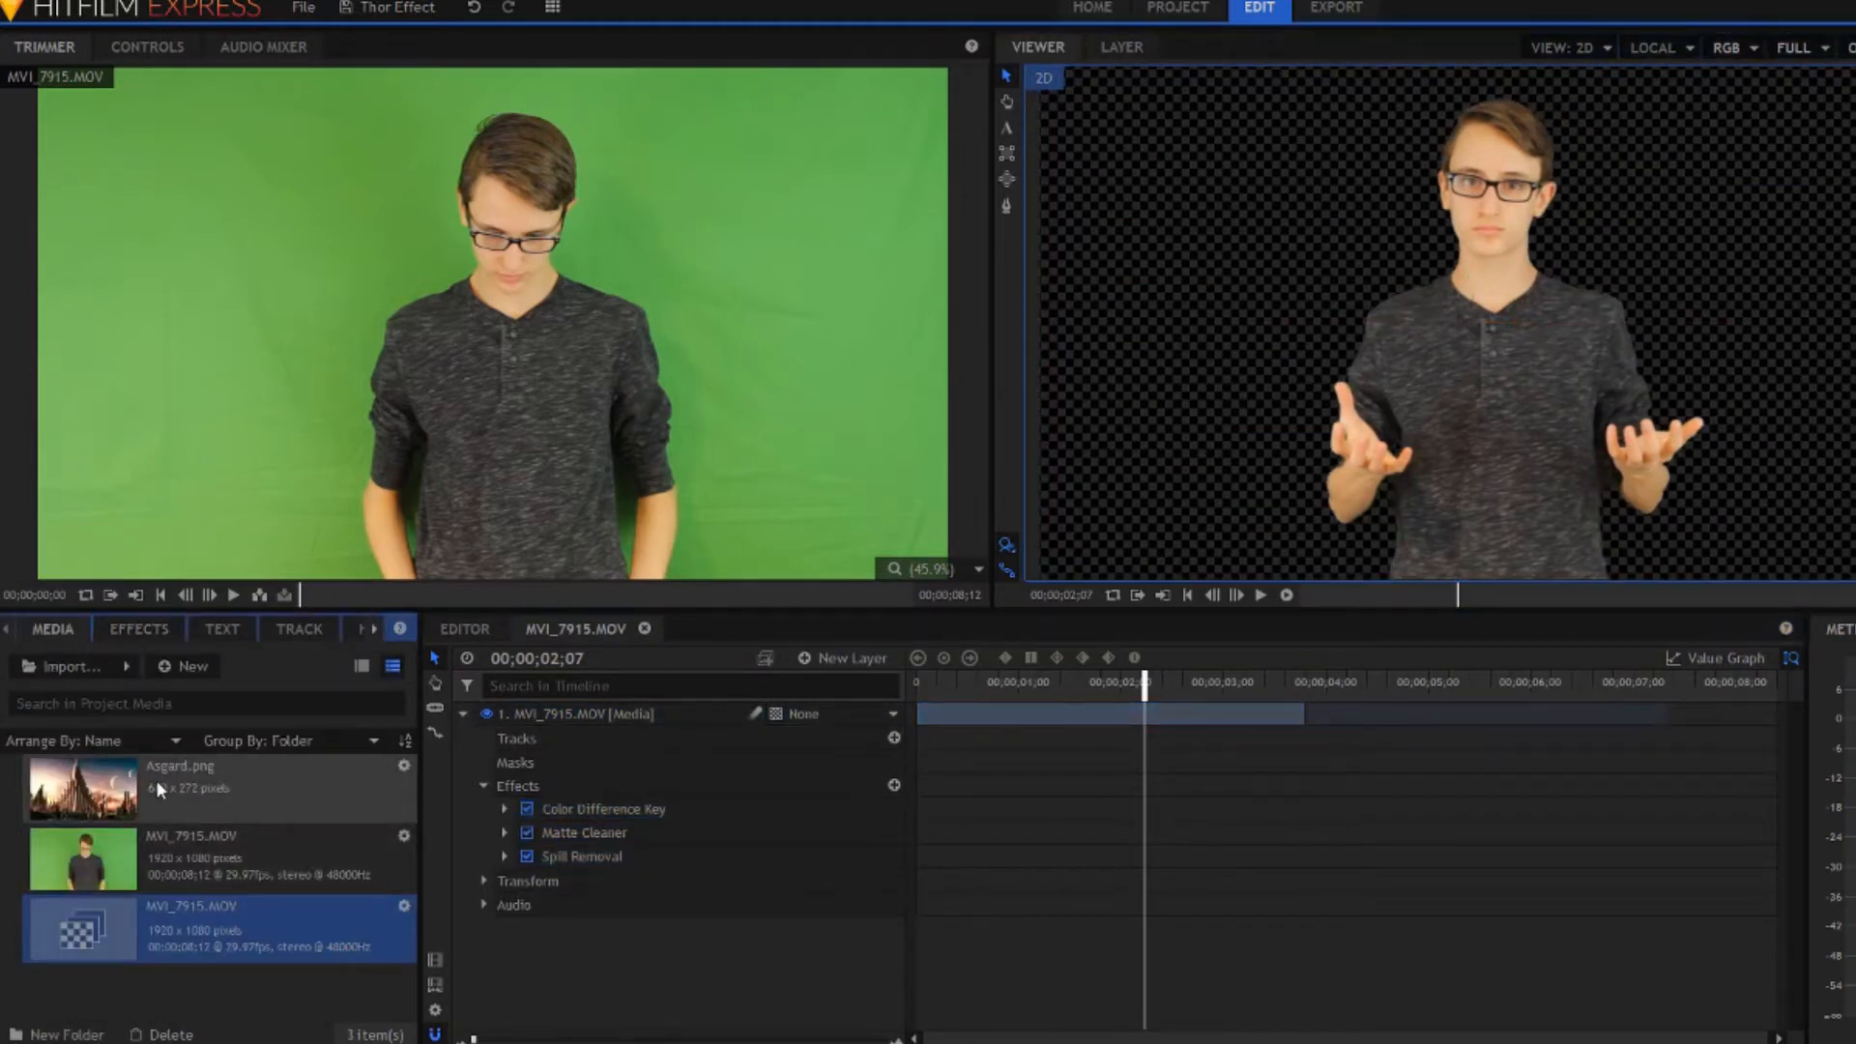
drag(158, 787, 916, 920)
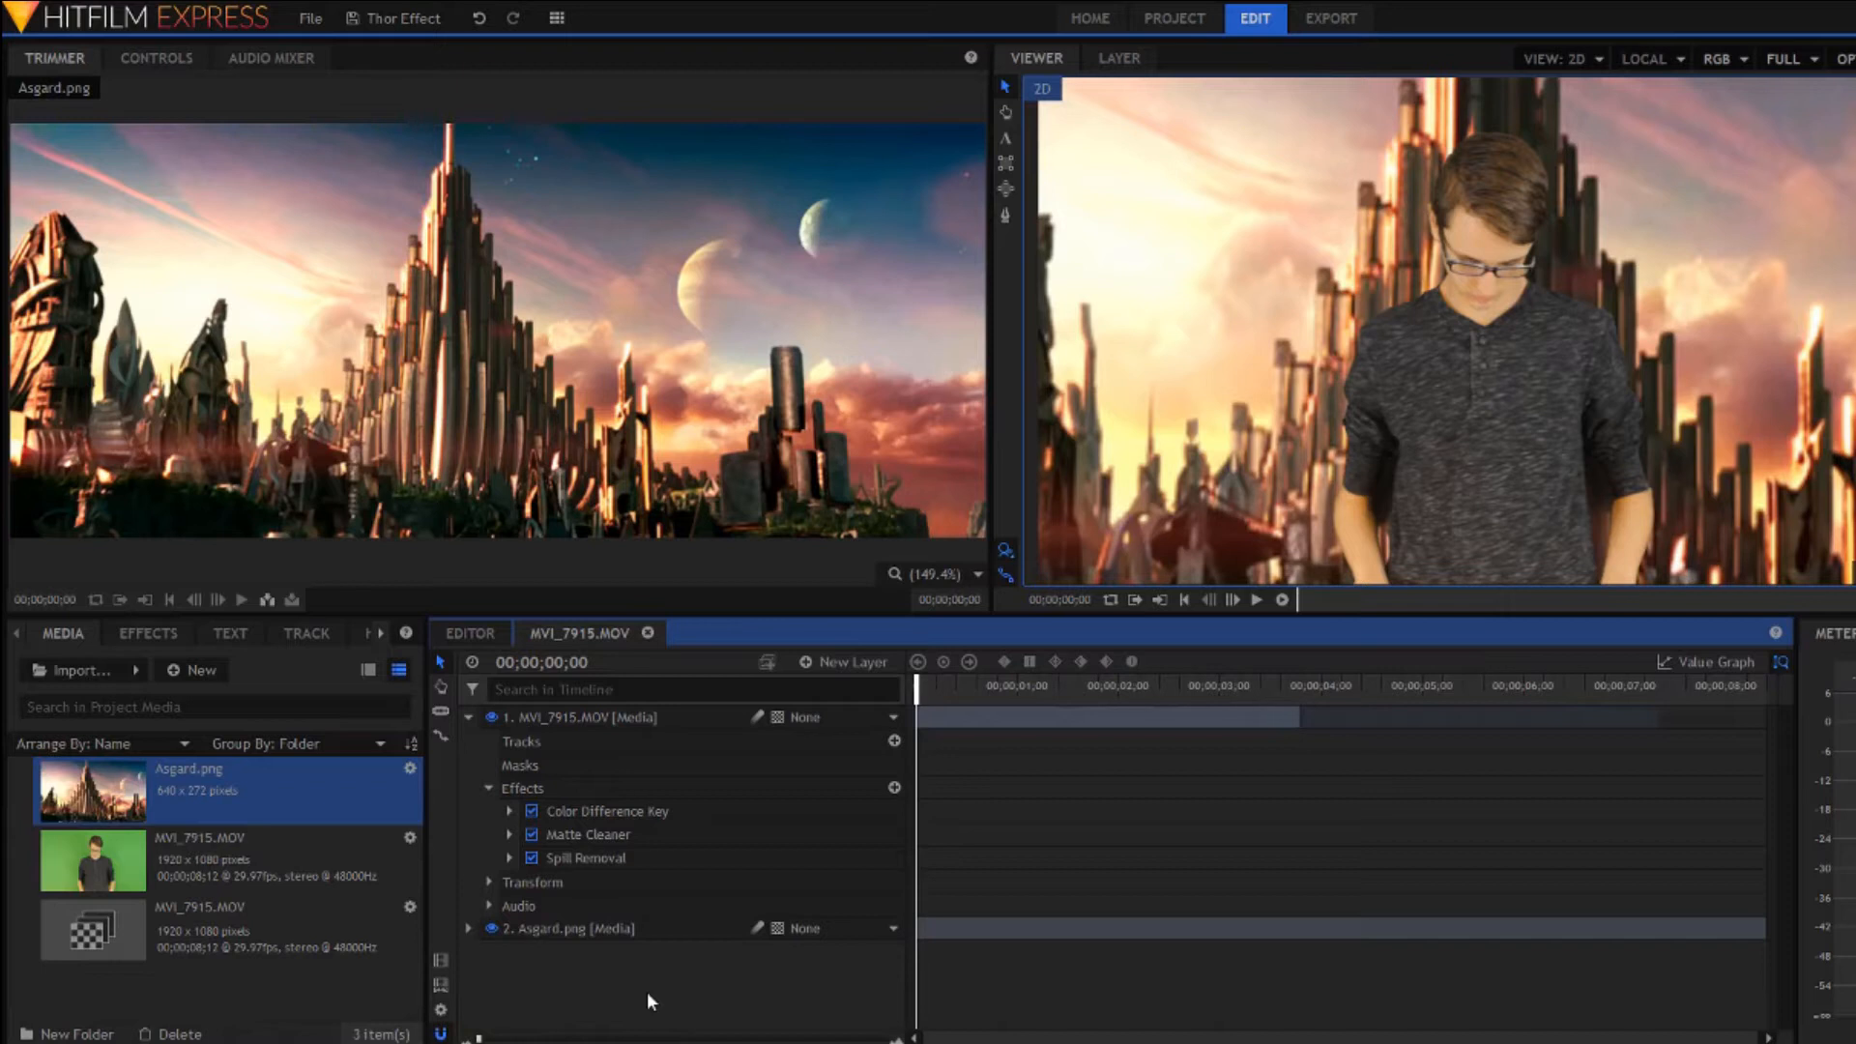
Create a bright blue plane layer above the footage and trim it to end with the footage clip.
click(843, 665)
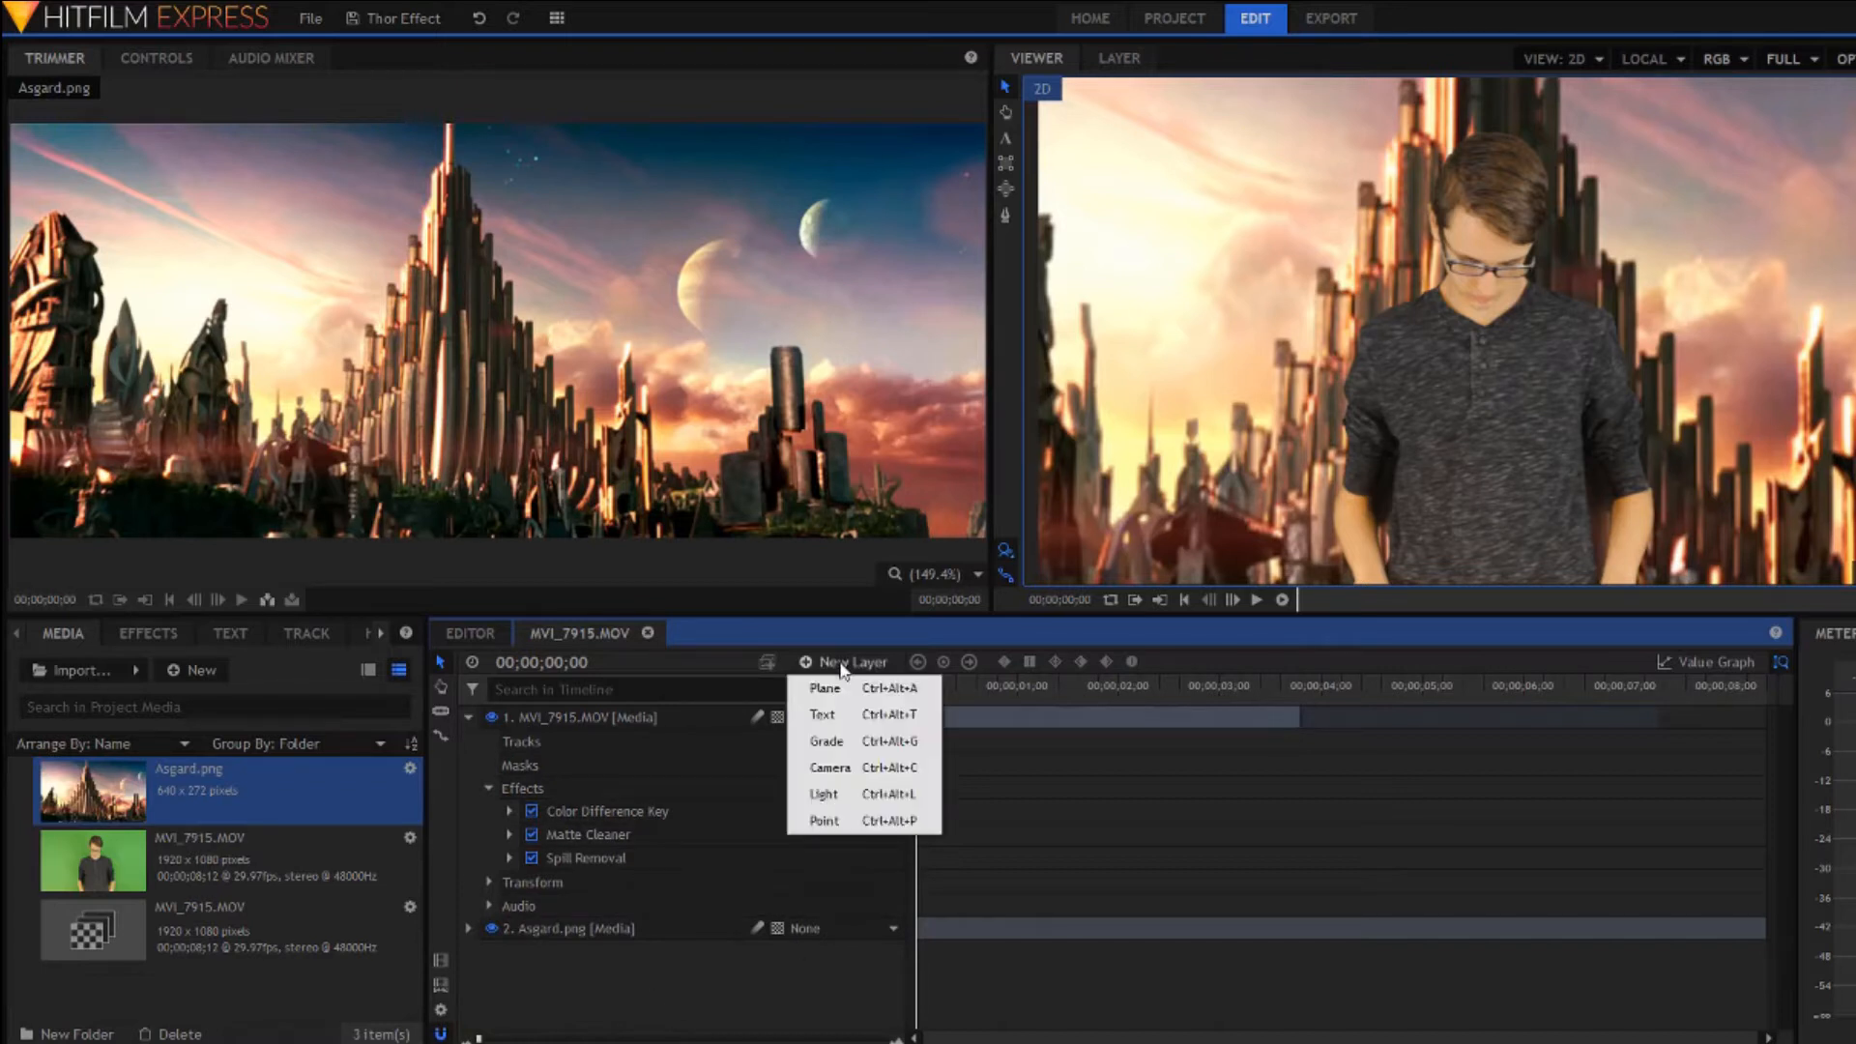
click(825, 688)
click(1049, 296)
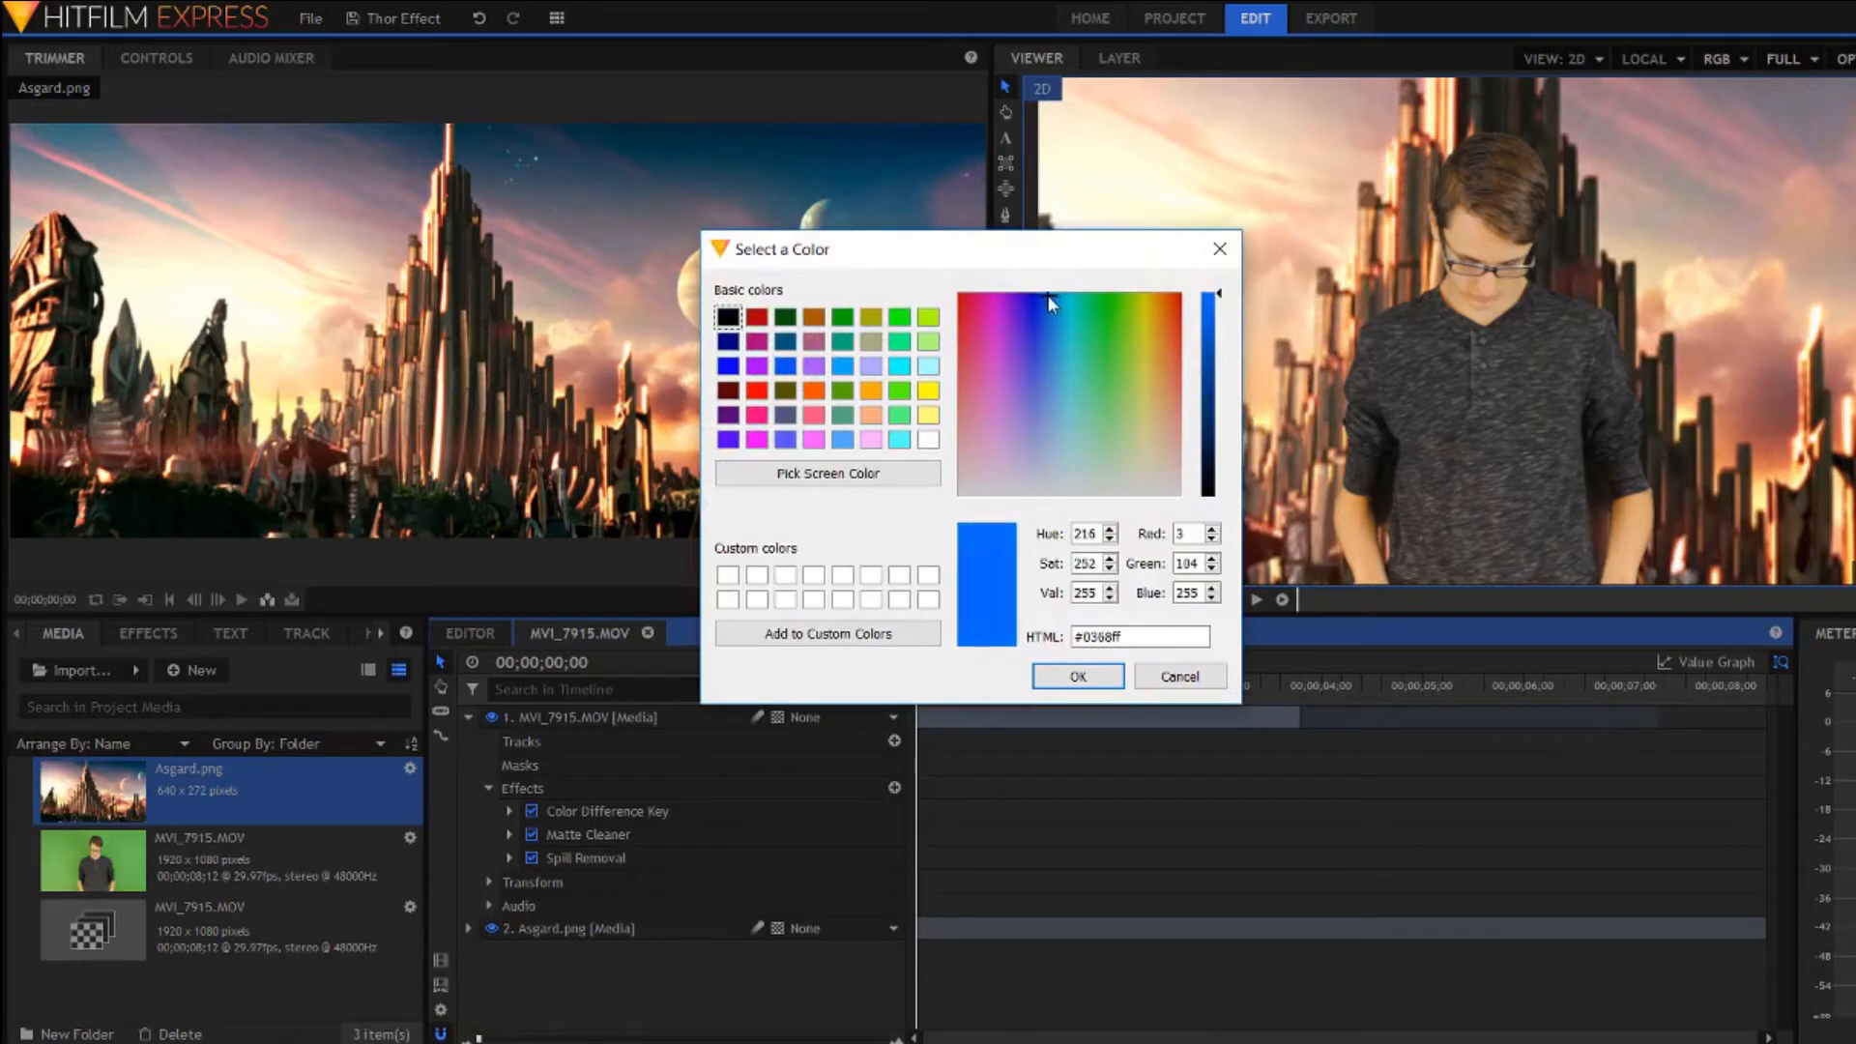
click(1052, 294)
click(1078, 676)
click(1071, 623)
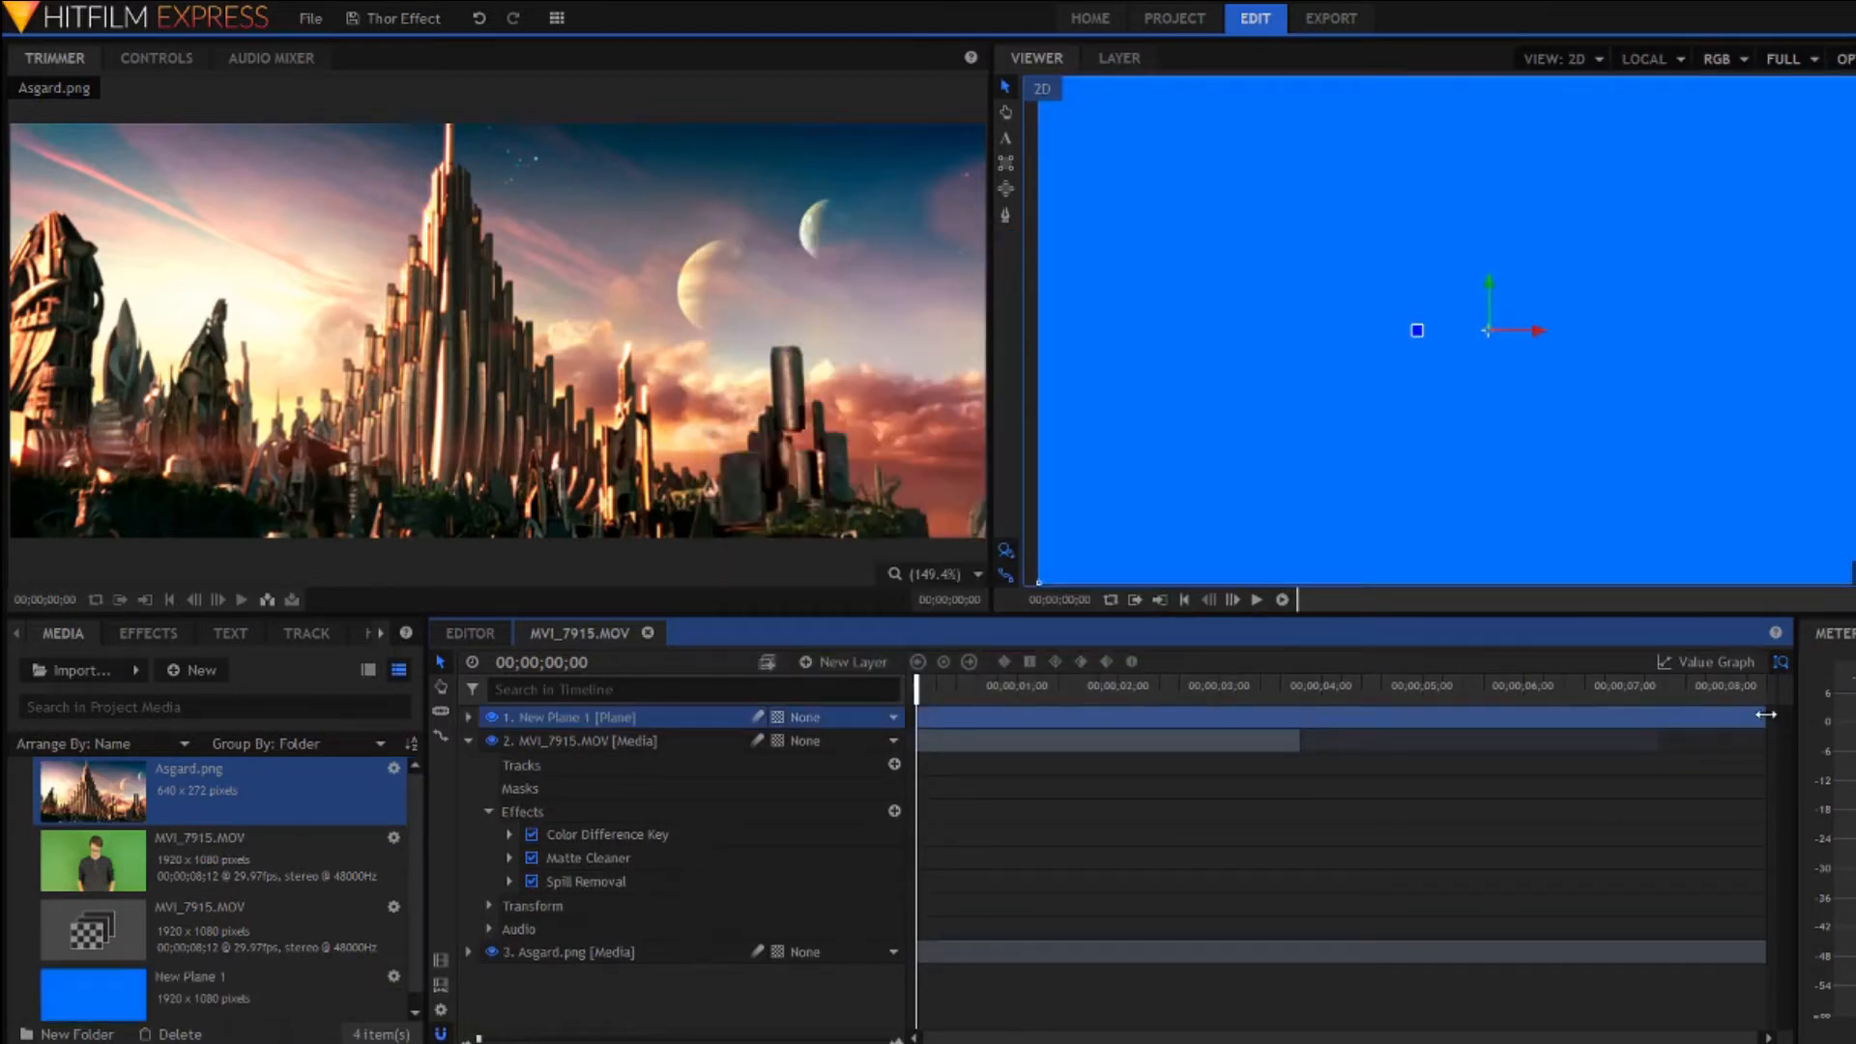
drag(1769, 714, 1303, 720)
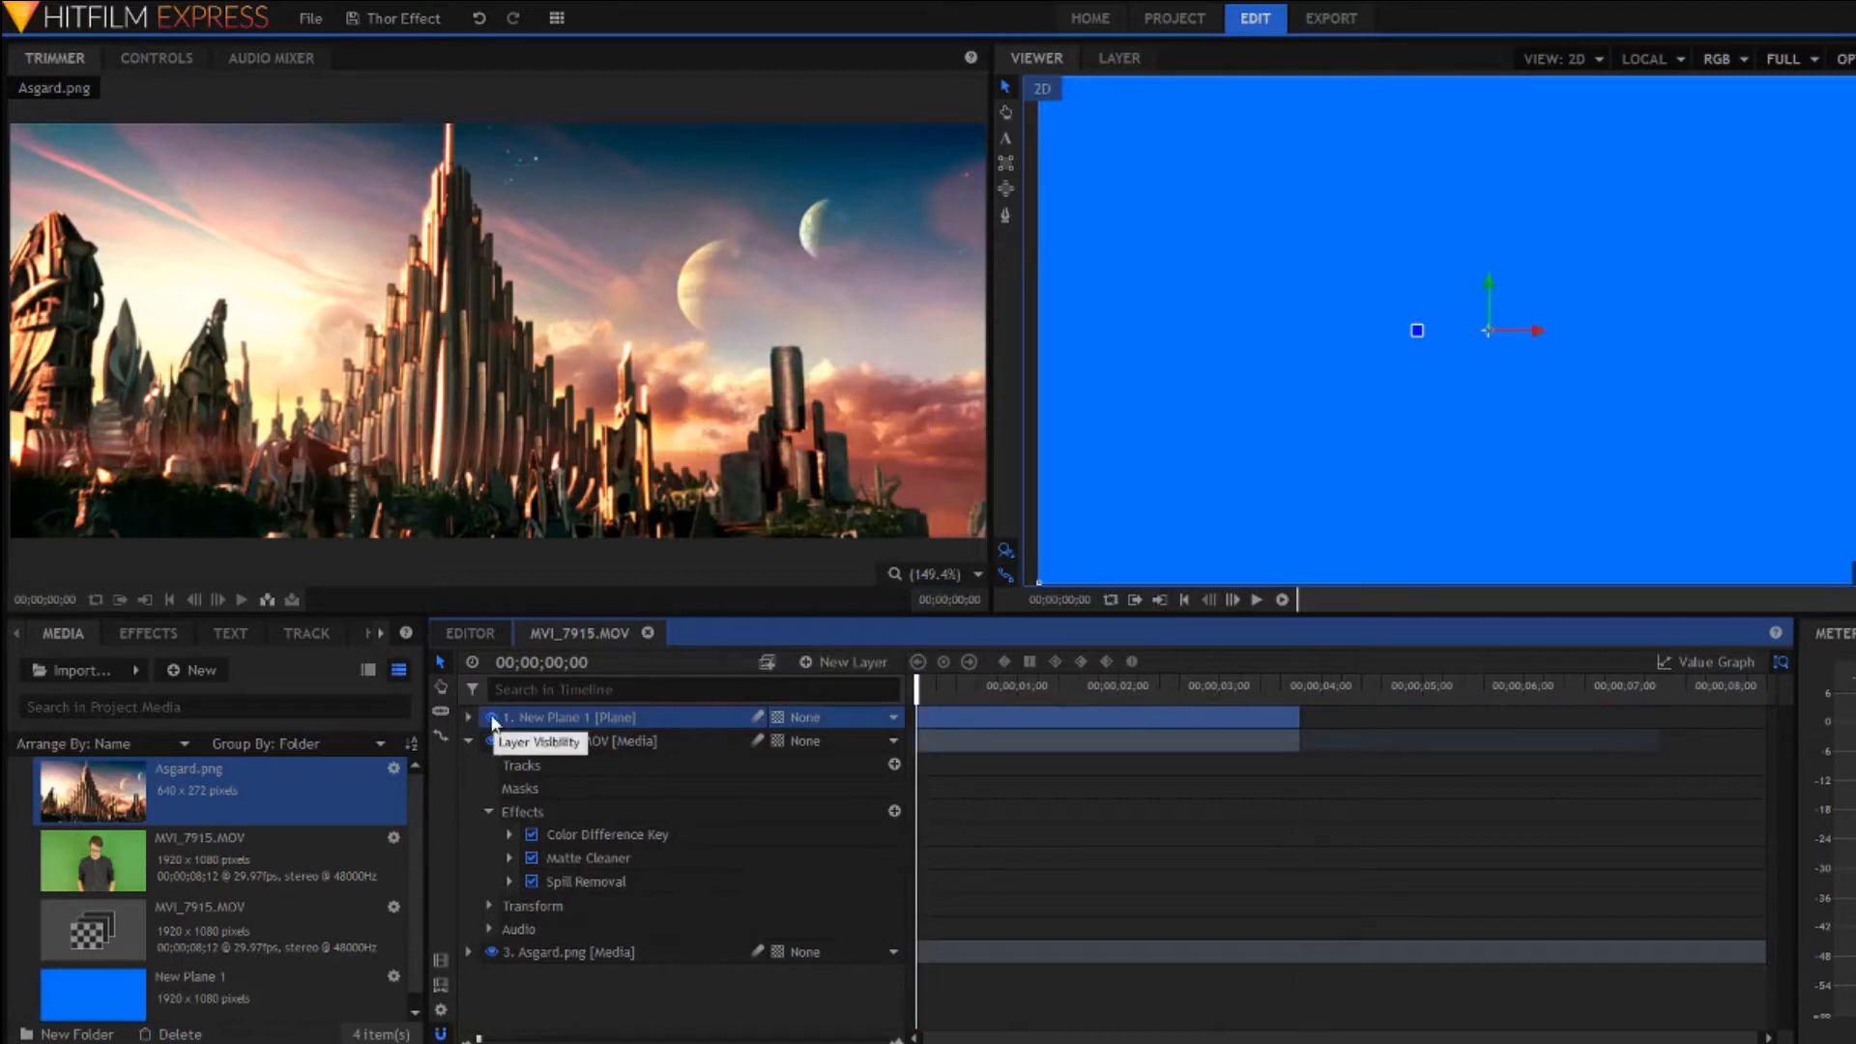
Hide the blue plane and draw a freehand mask on it around the eye behind the glasses.
click(492, 718)
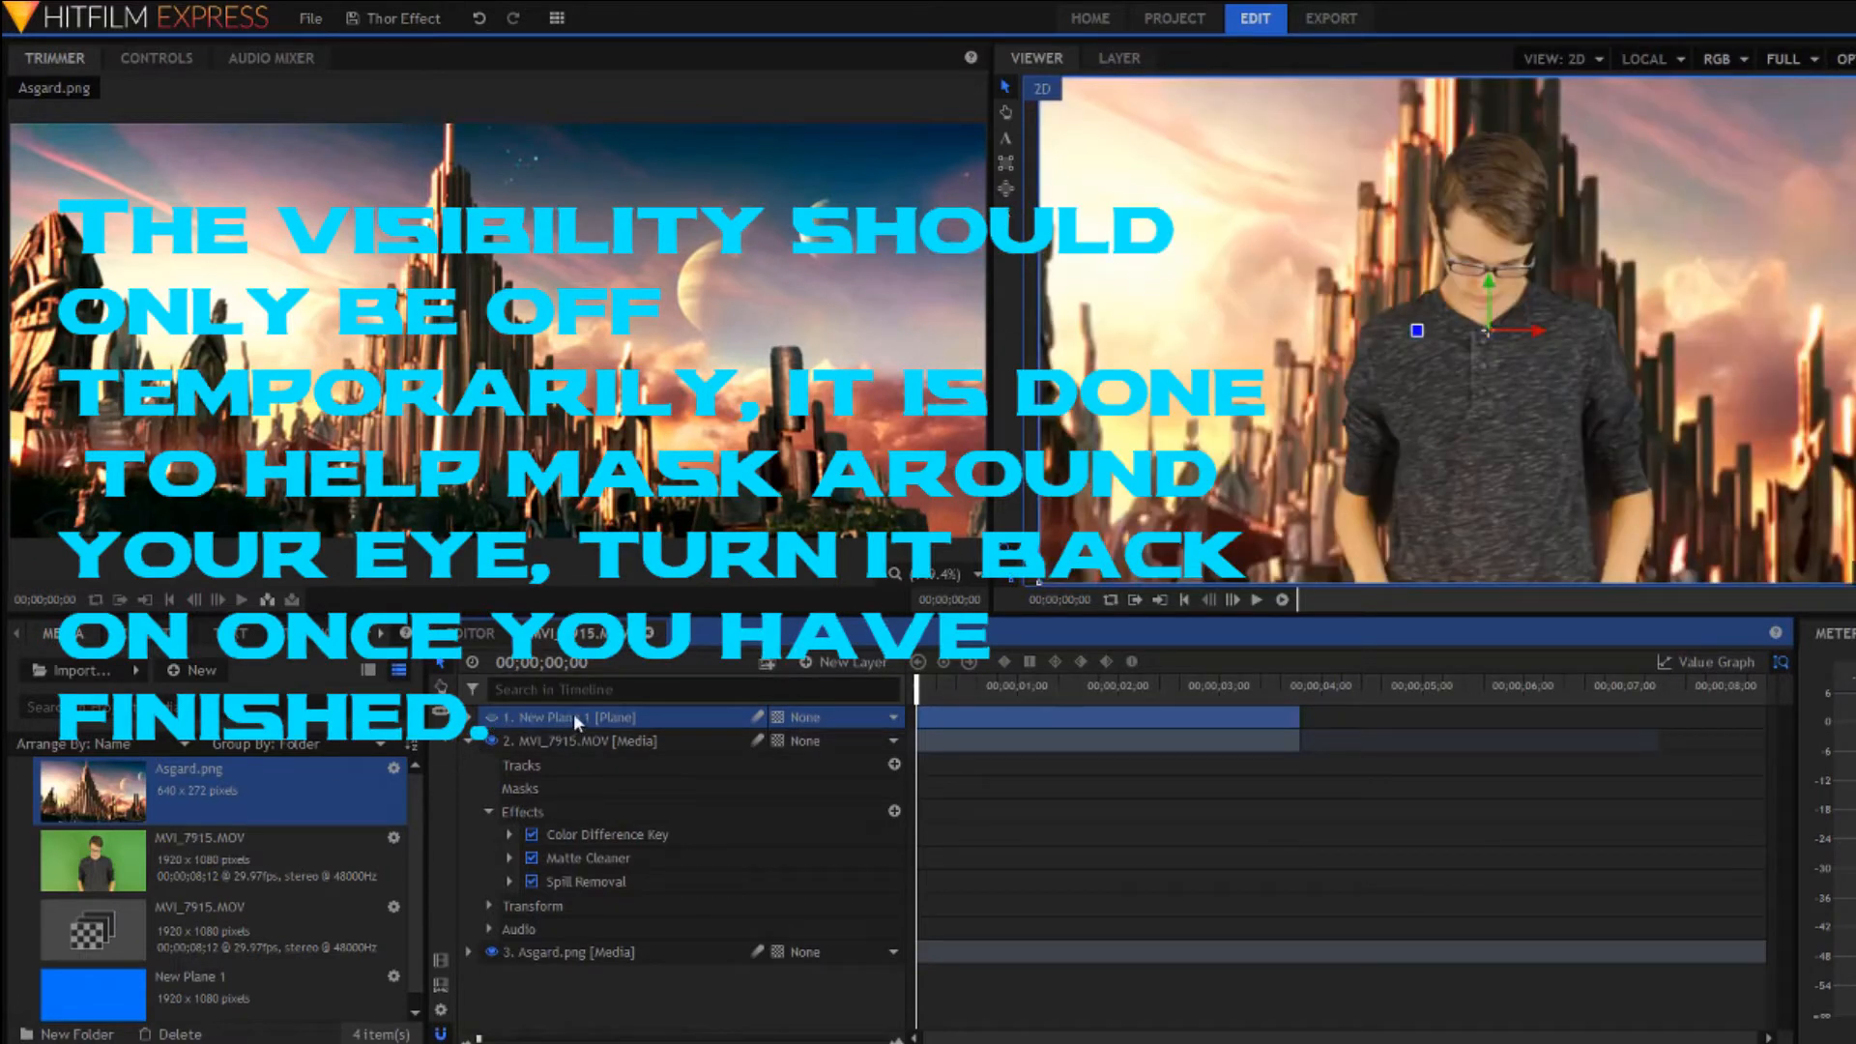
click(1006, 217)
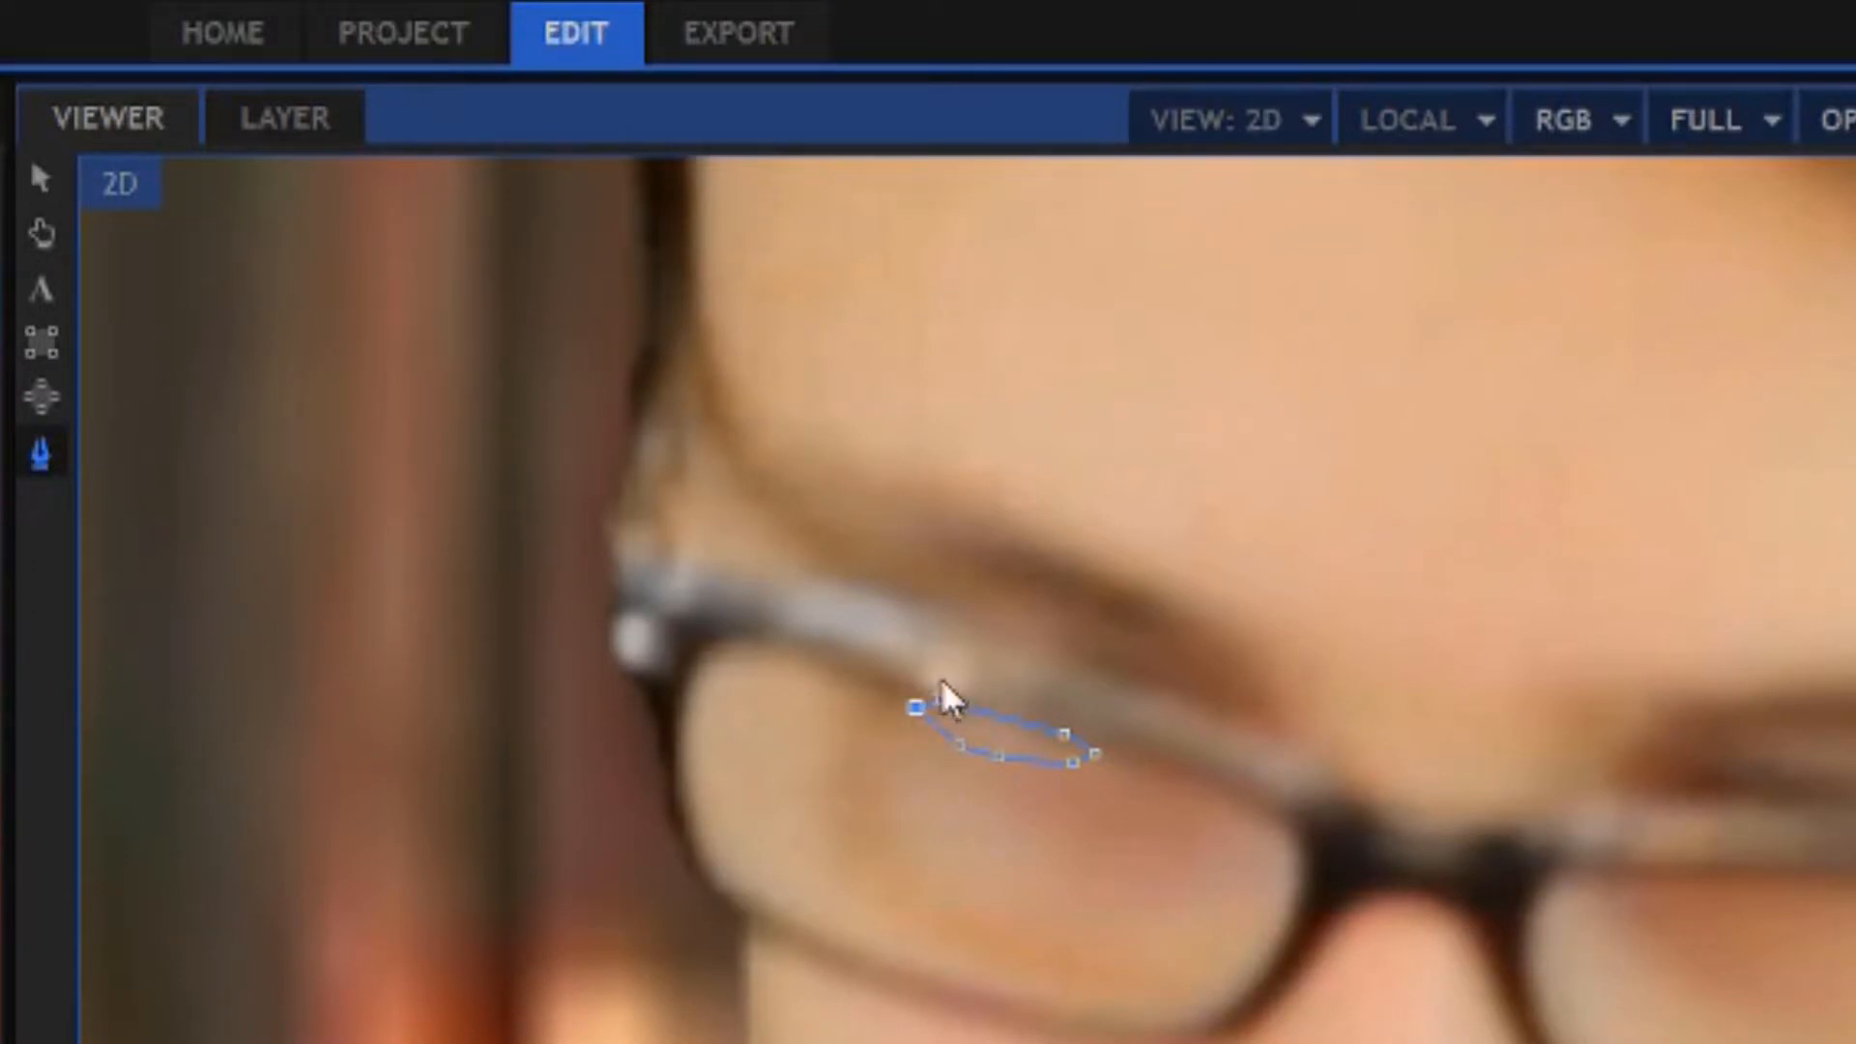
drag(916, 706, 908, 697)
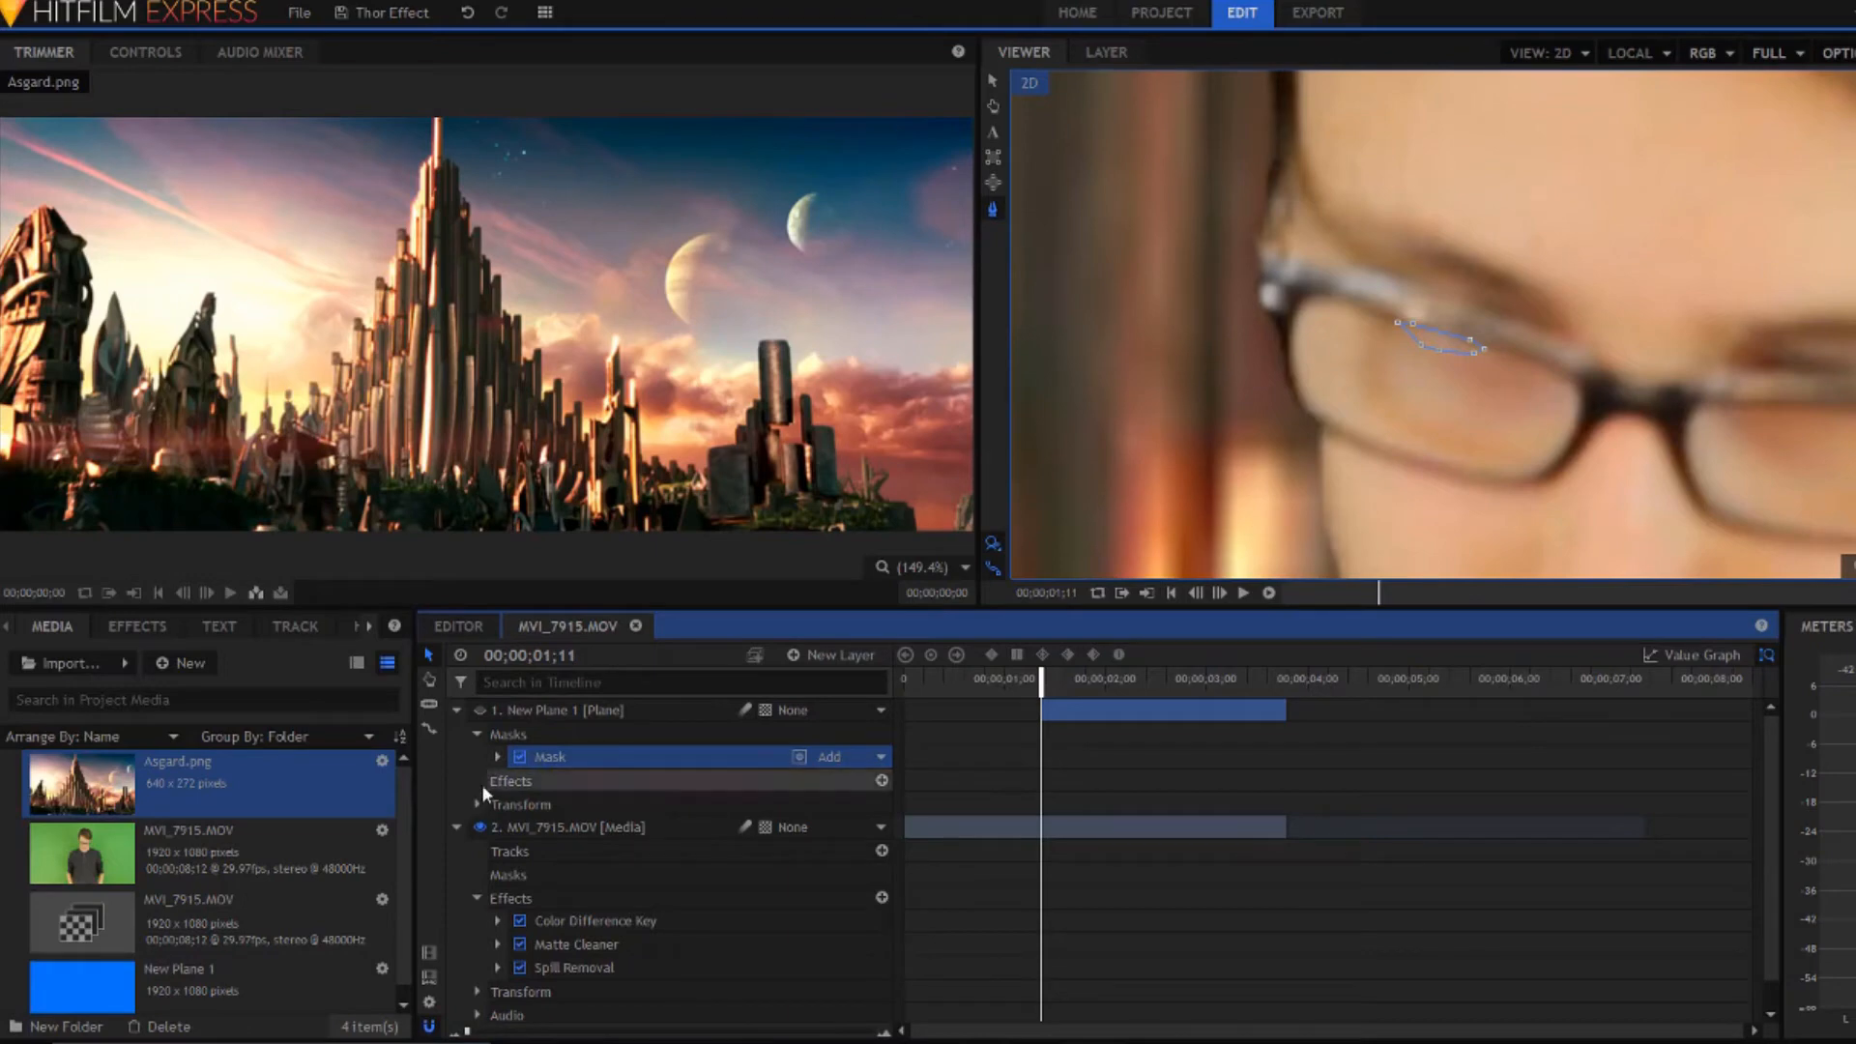
Enable keyframing for the eye mask's Path at 00;00;01;11 and advance to the following frame.
click(494, 756)
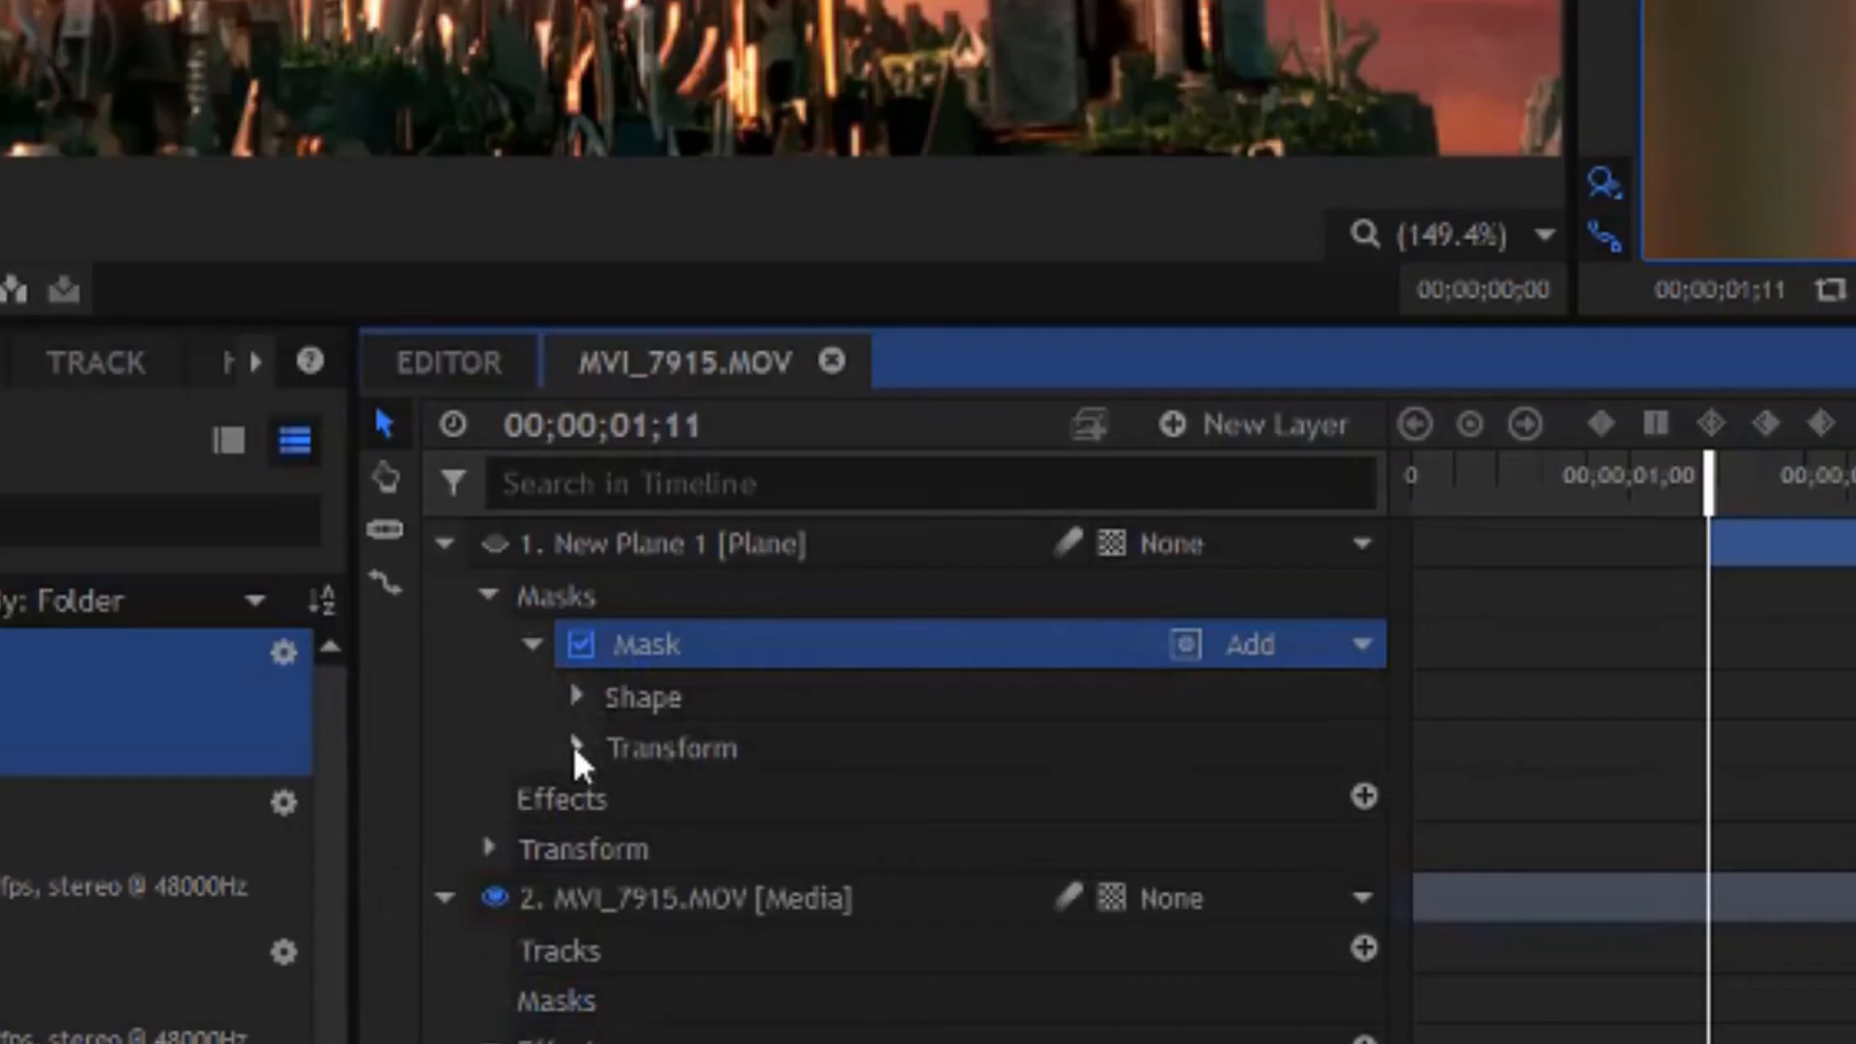
click(518, 805)
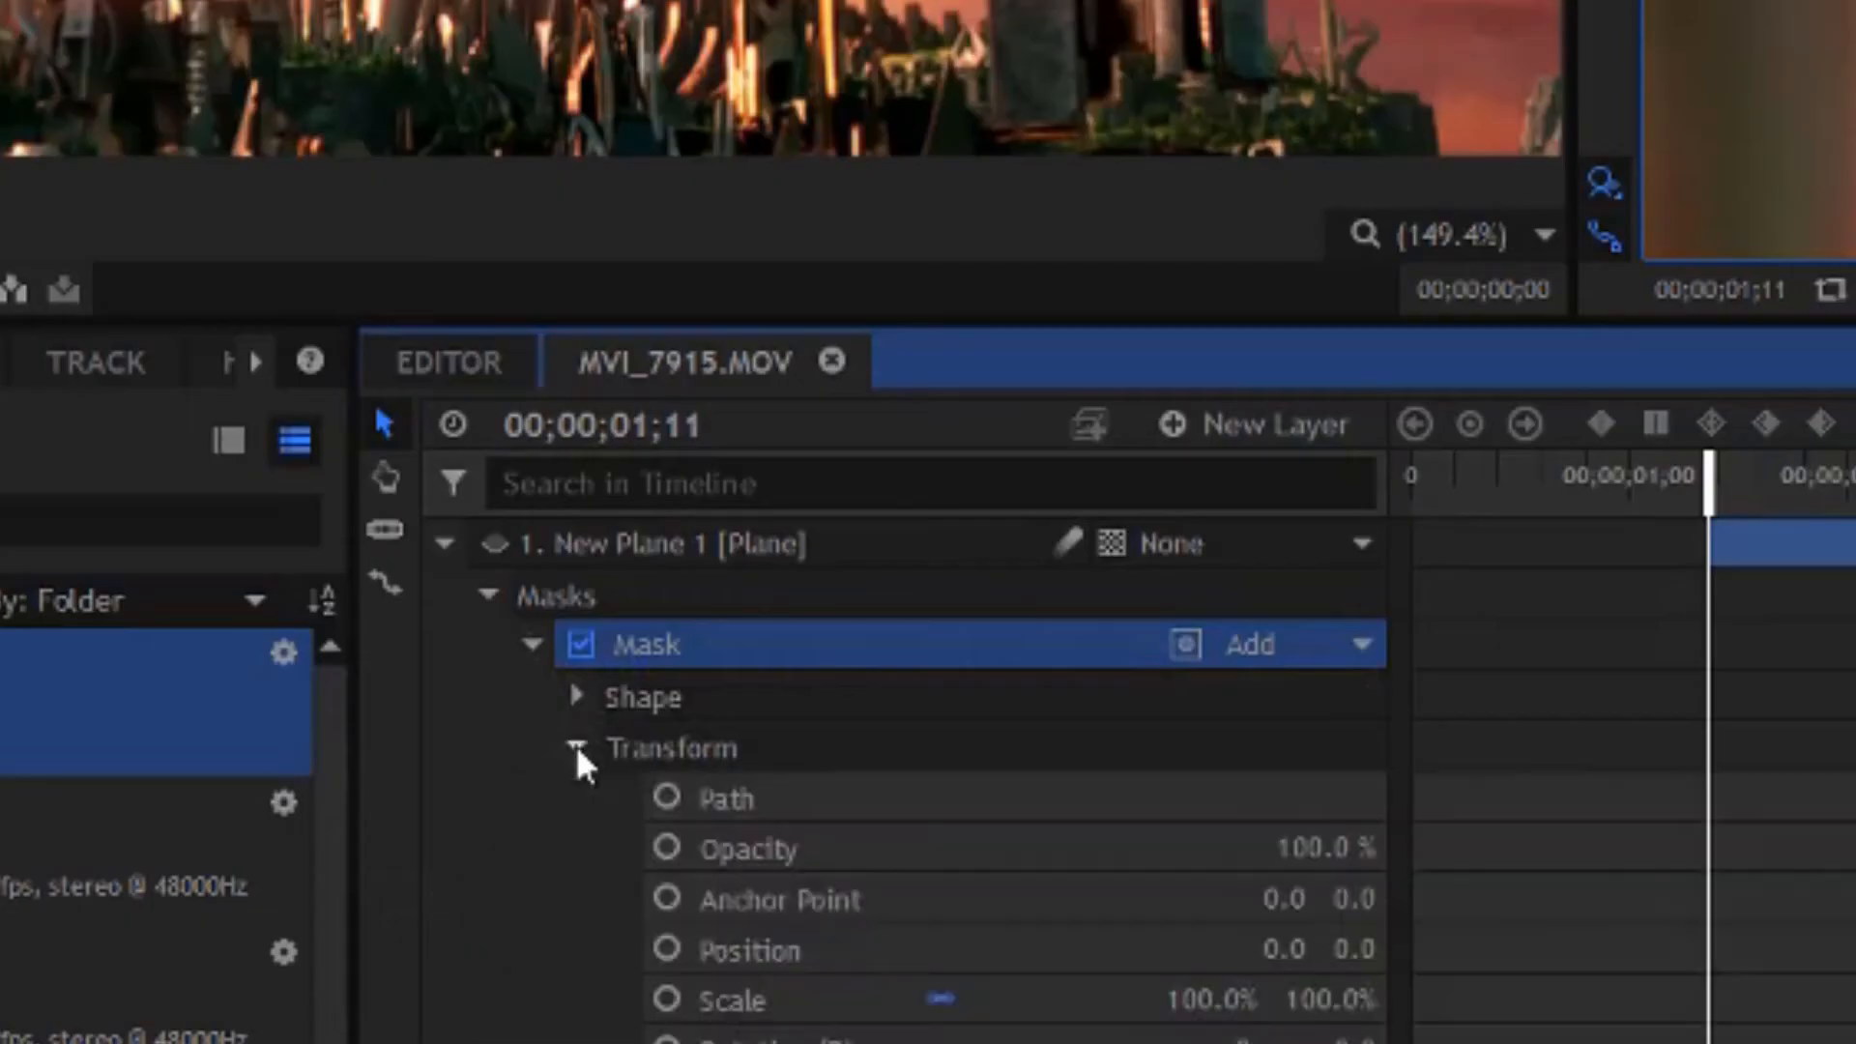
click(668, 796)
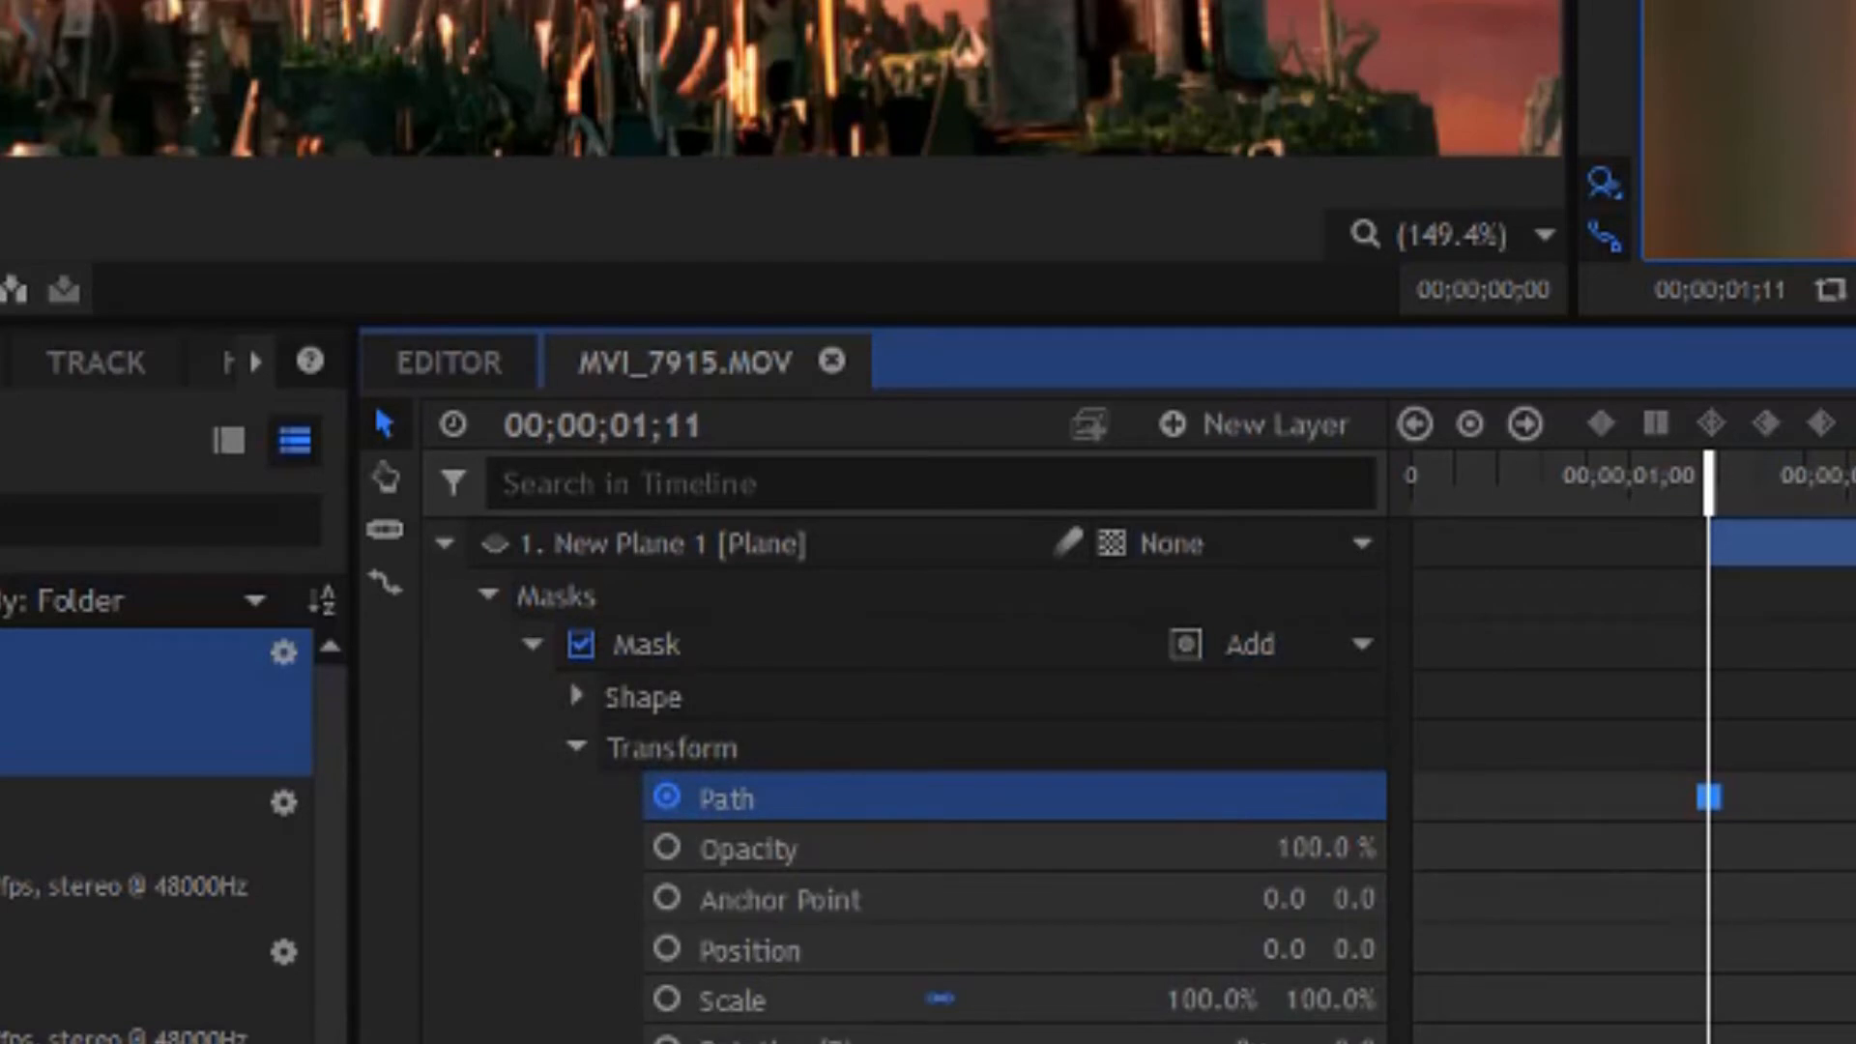
key(Right)
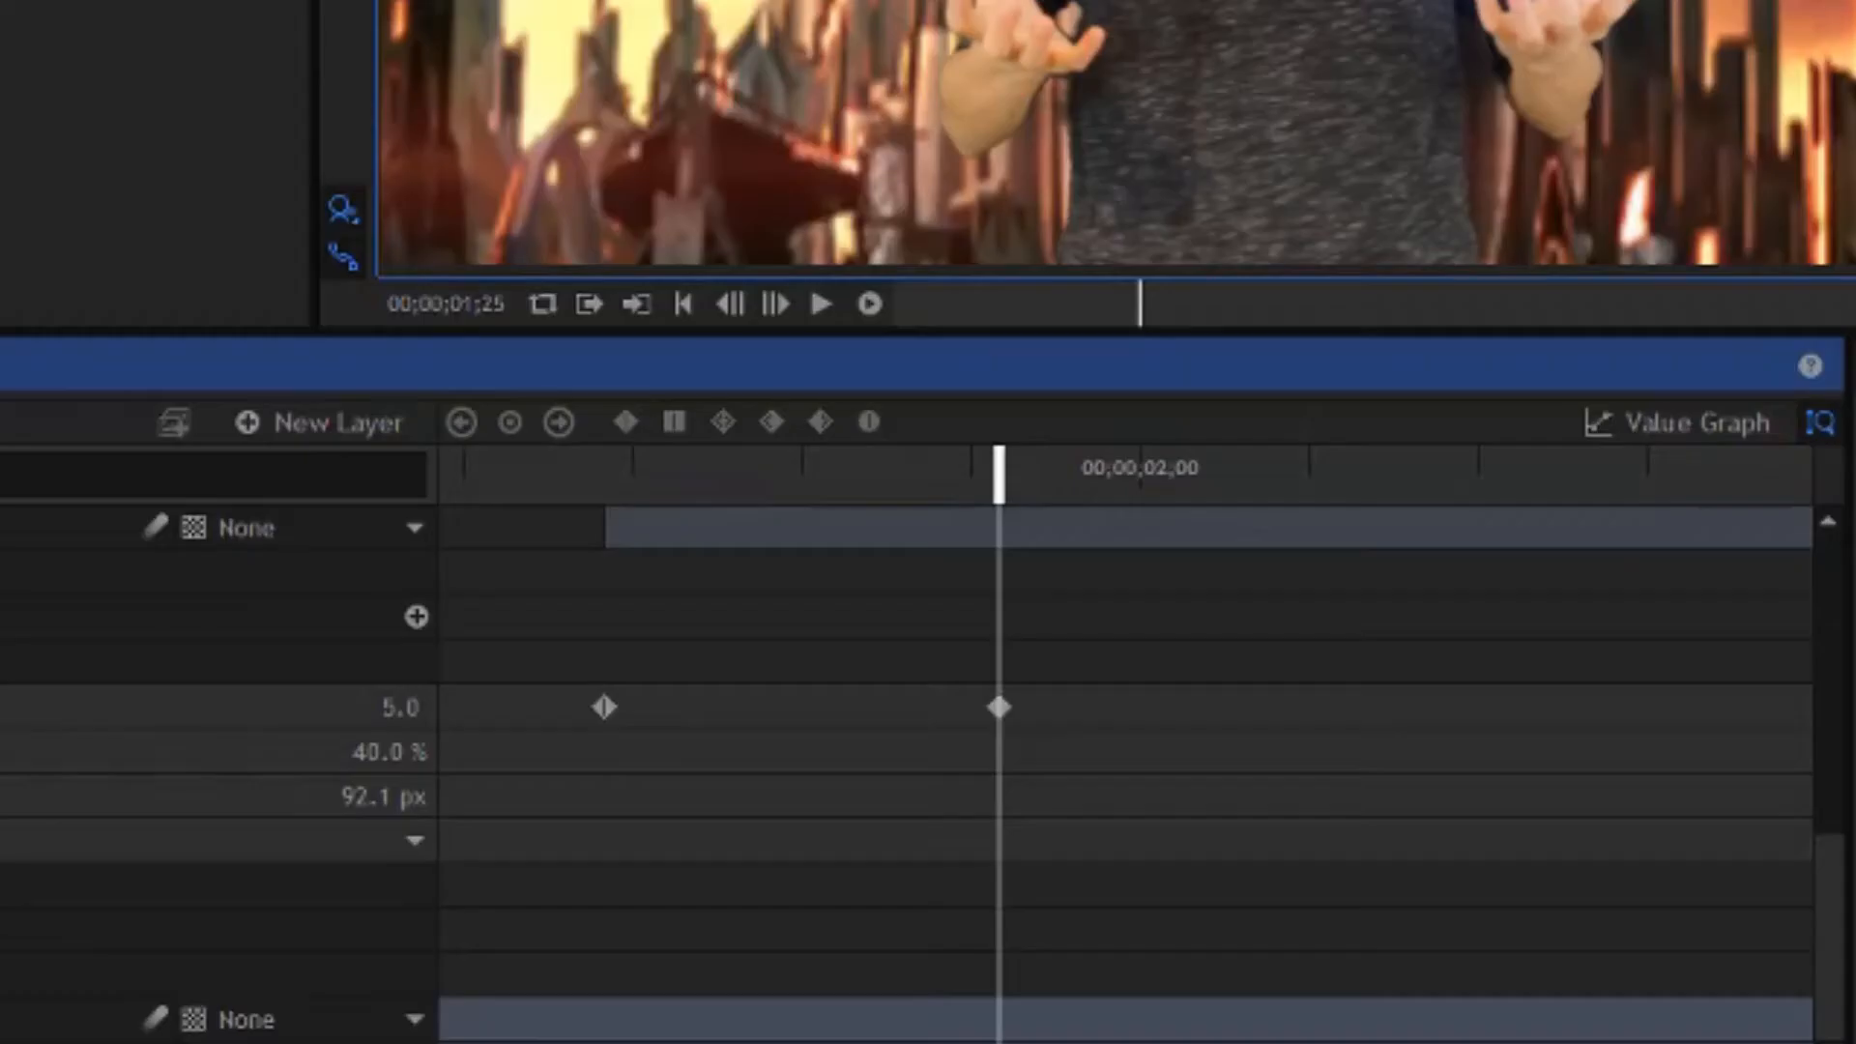
Examine the Left Eye plane's Glow intensity and mask Expansion keyframes at 00;00;01;11 and 00;00;01;25.
click(613, 479)
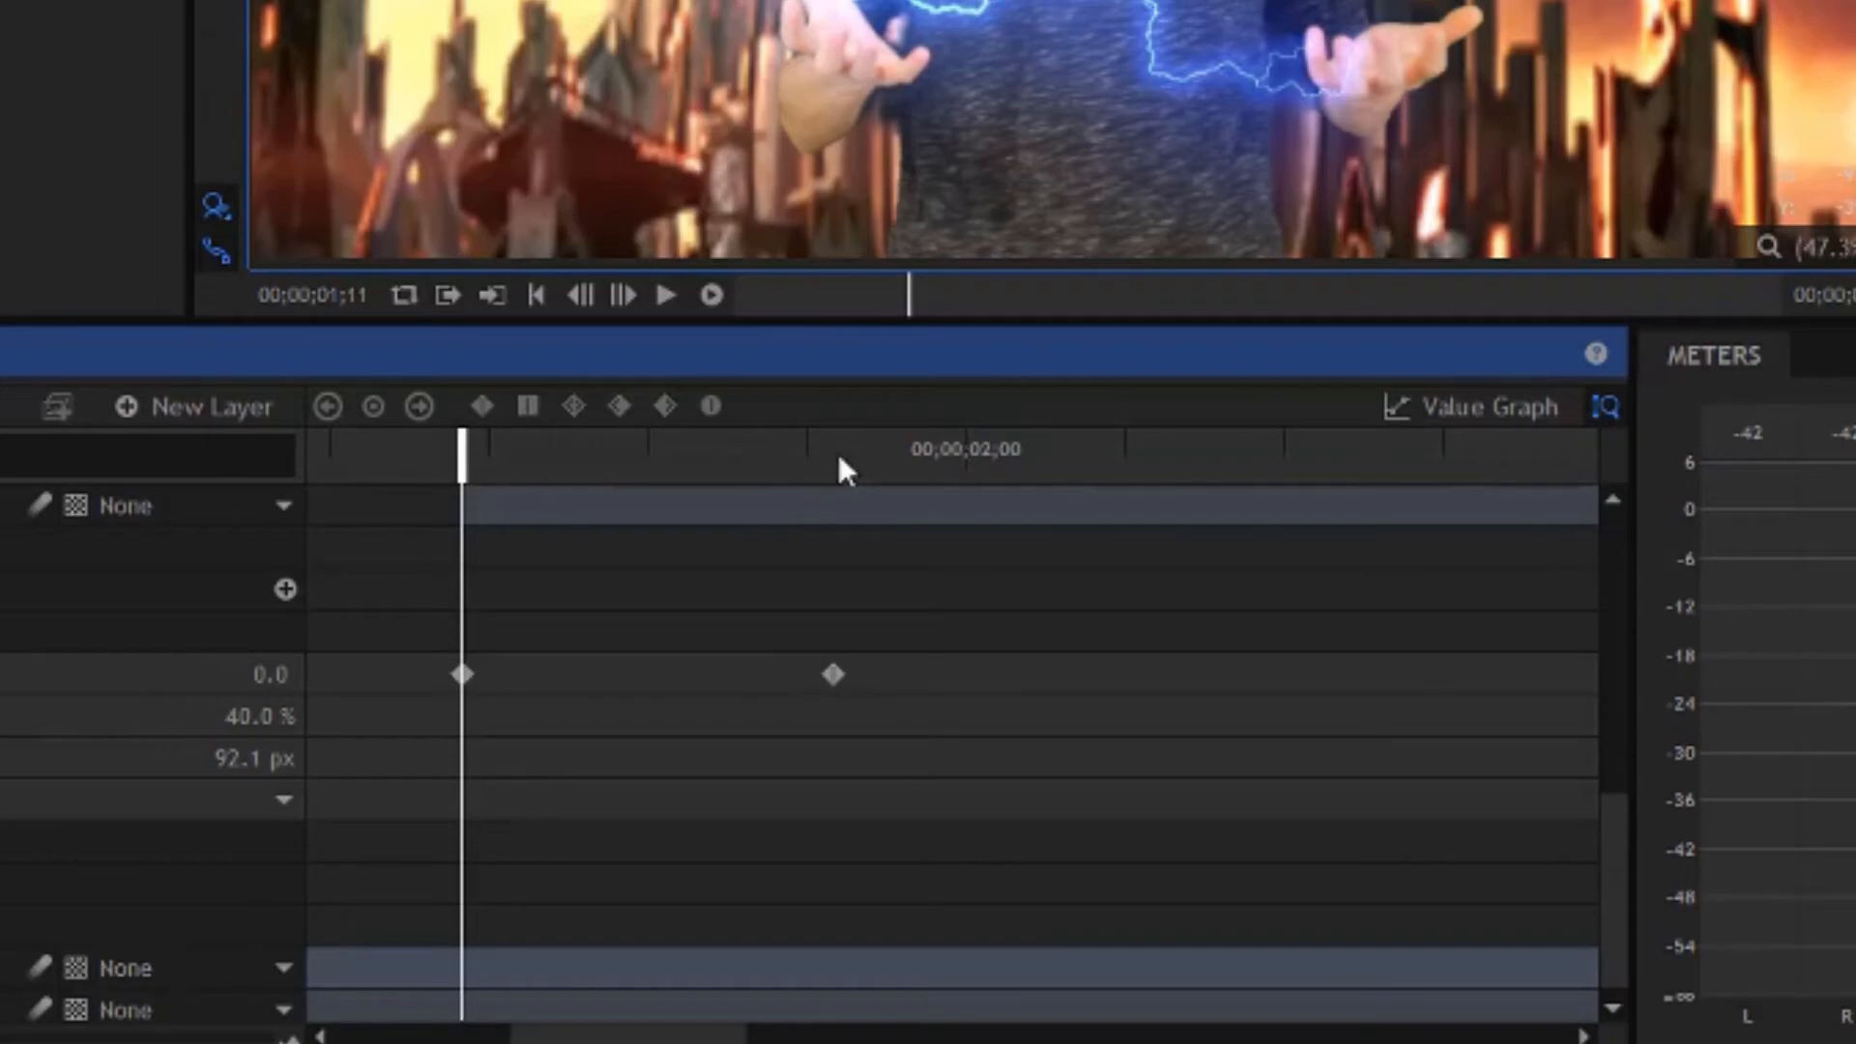
click(839, 460)
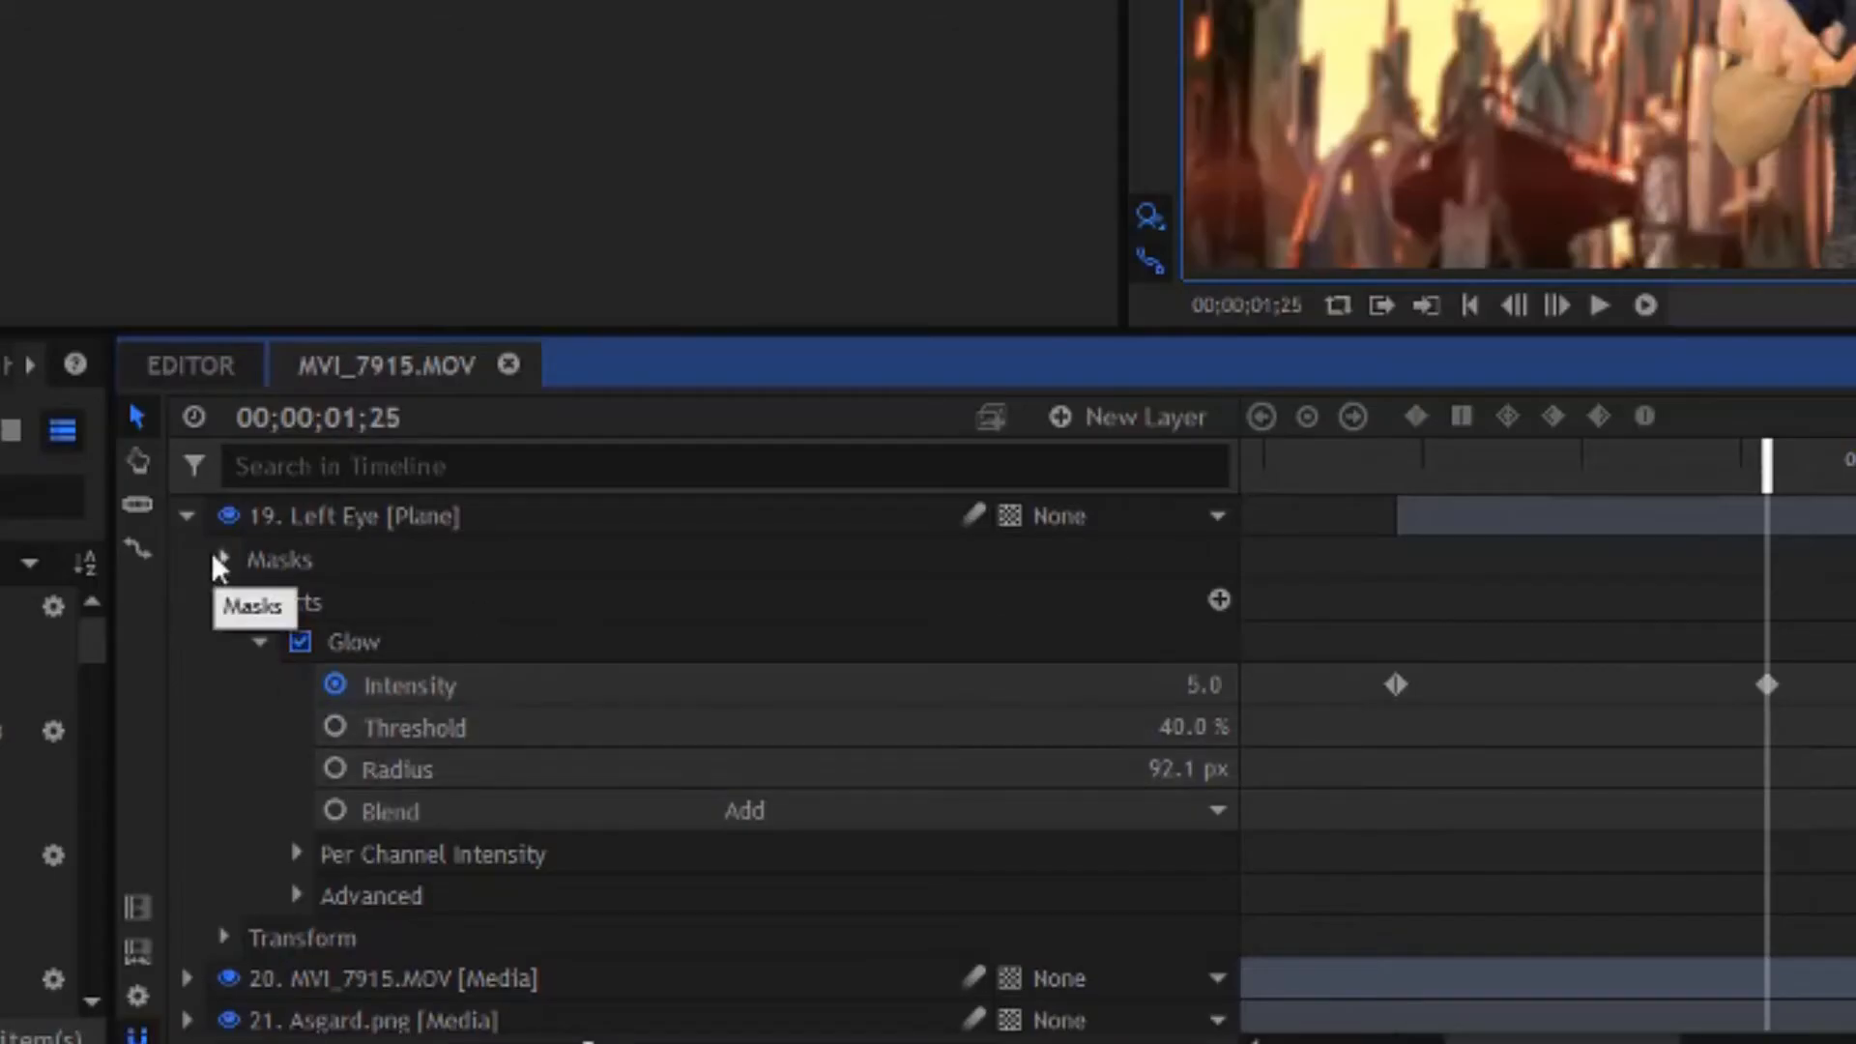
click(218, 559)
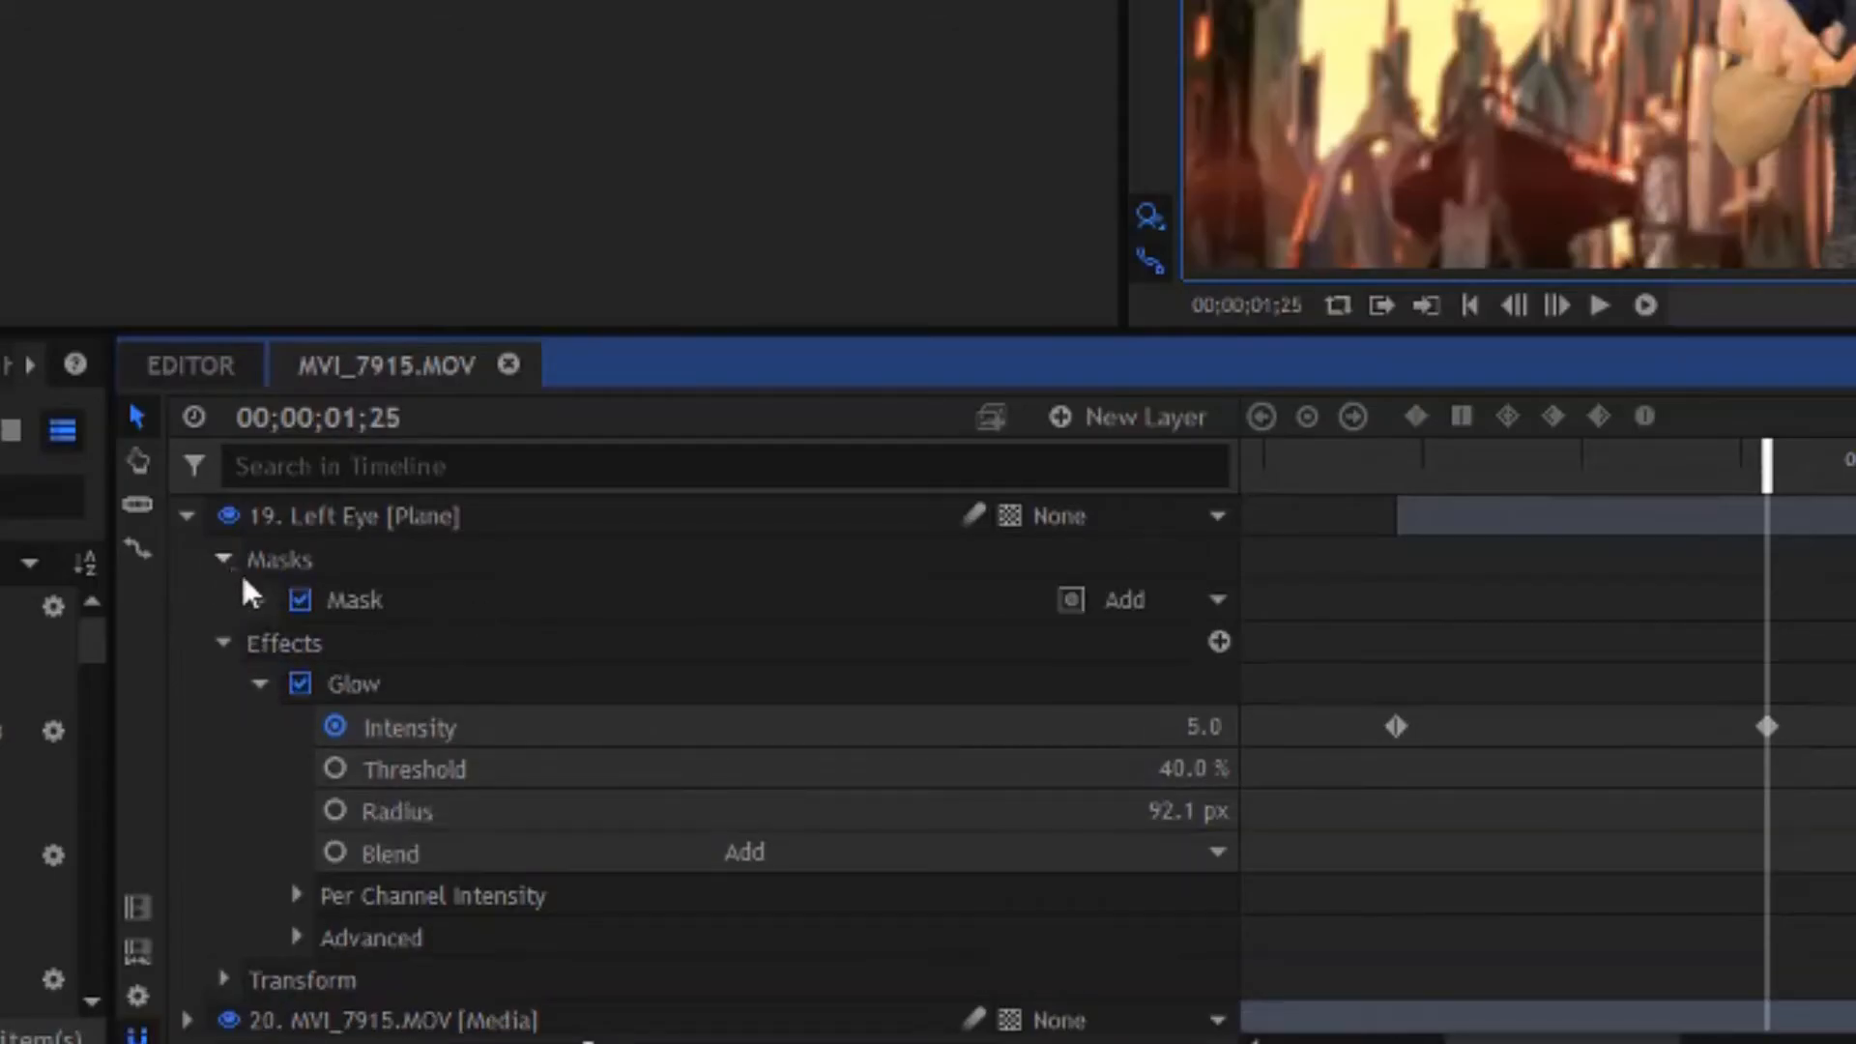
click(259, 598)
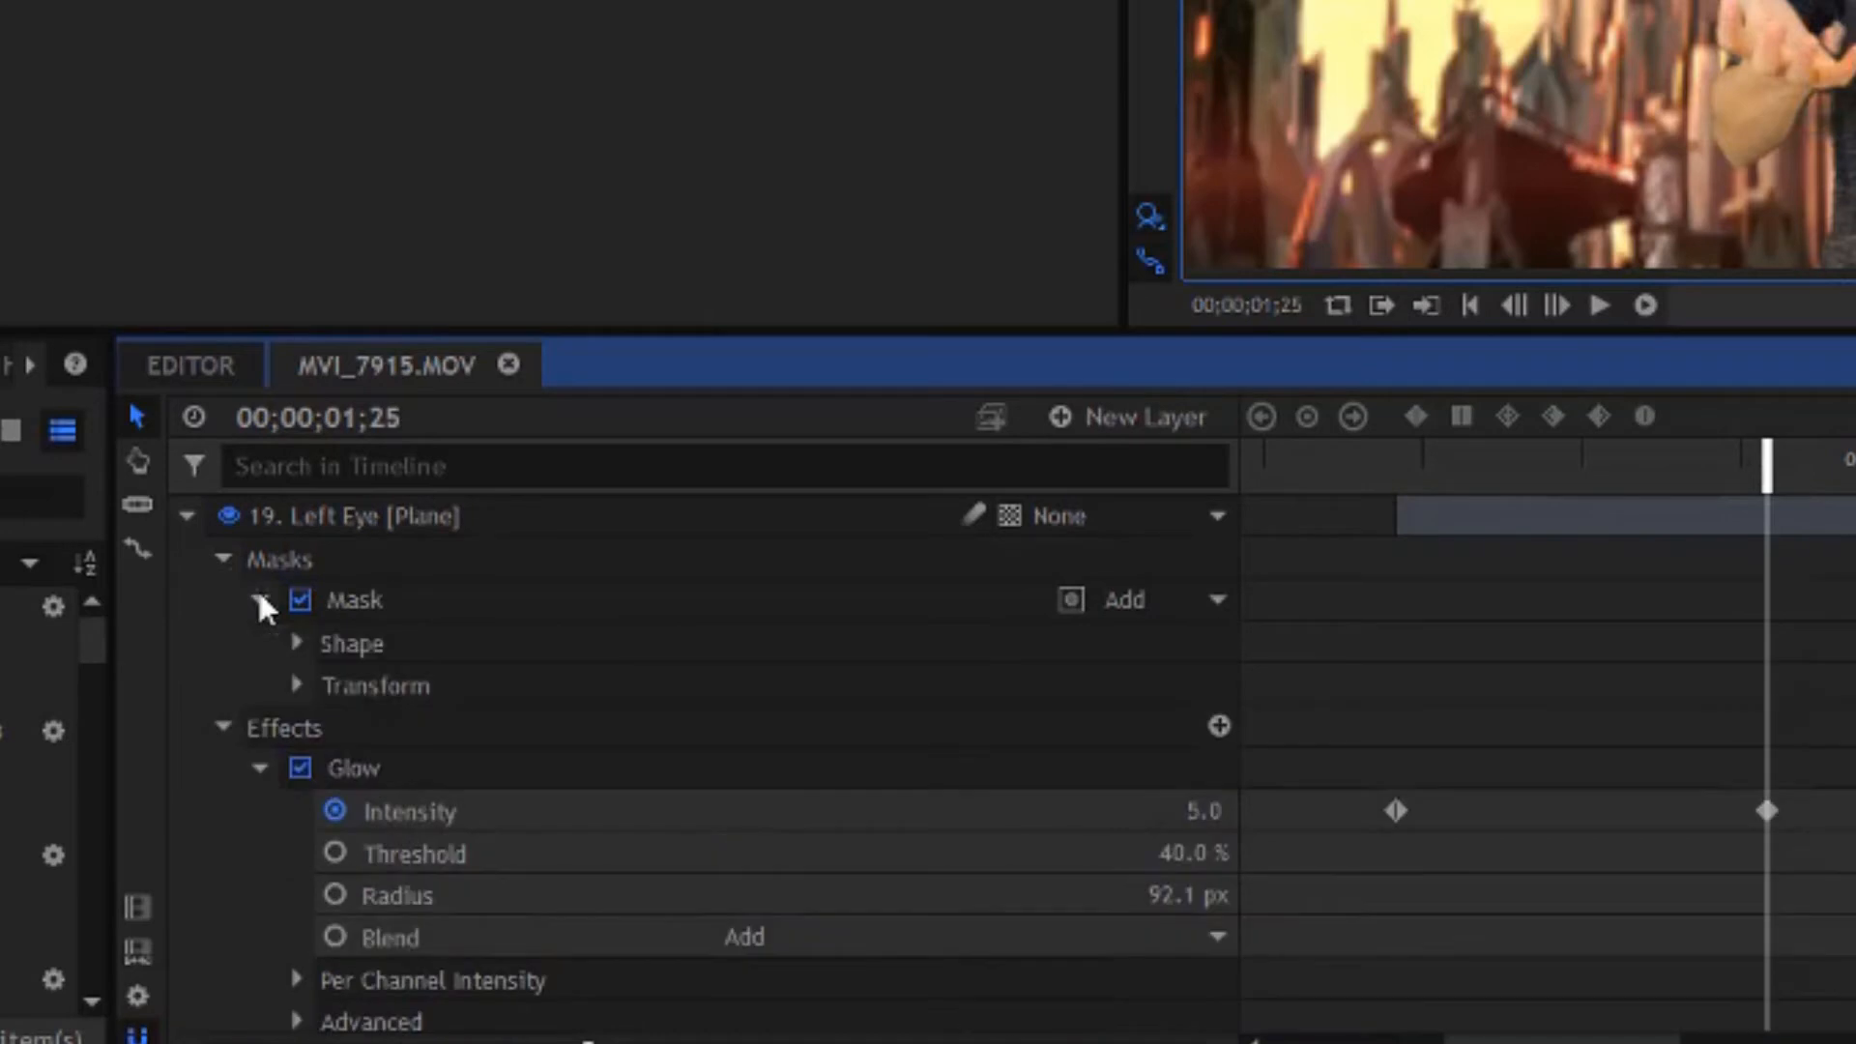
click(297, 643)
click(1395, 466)
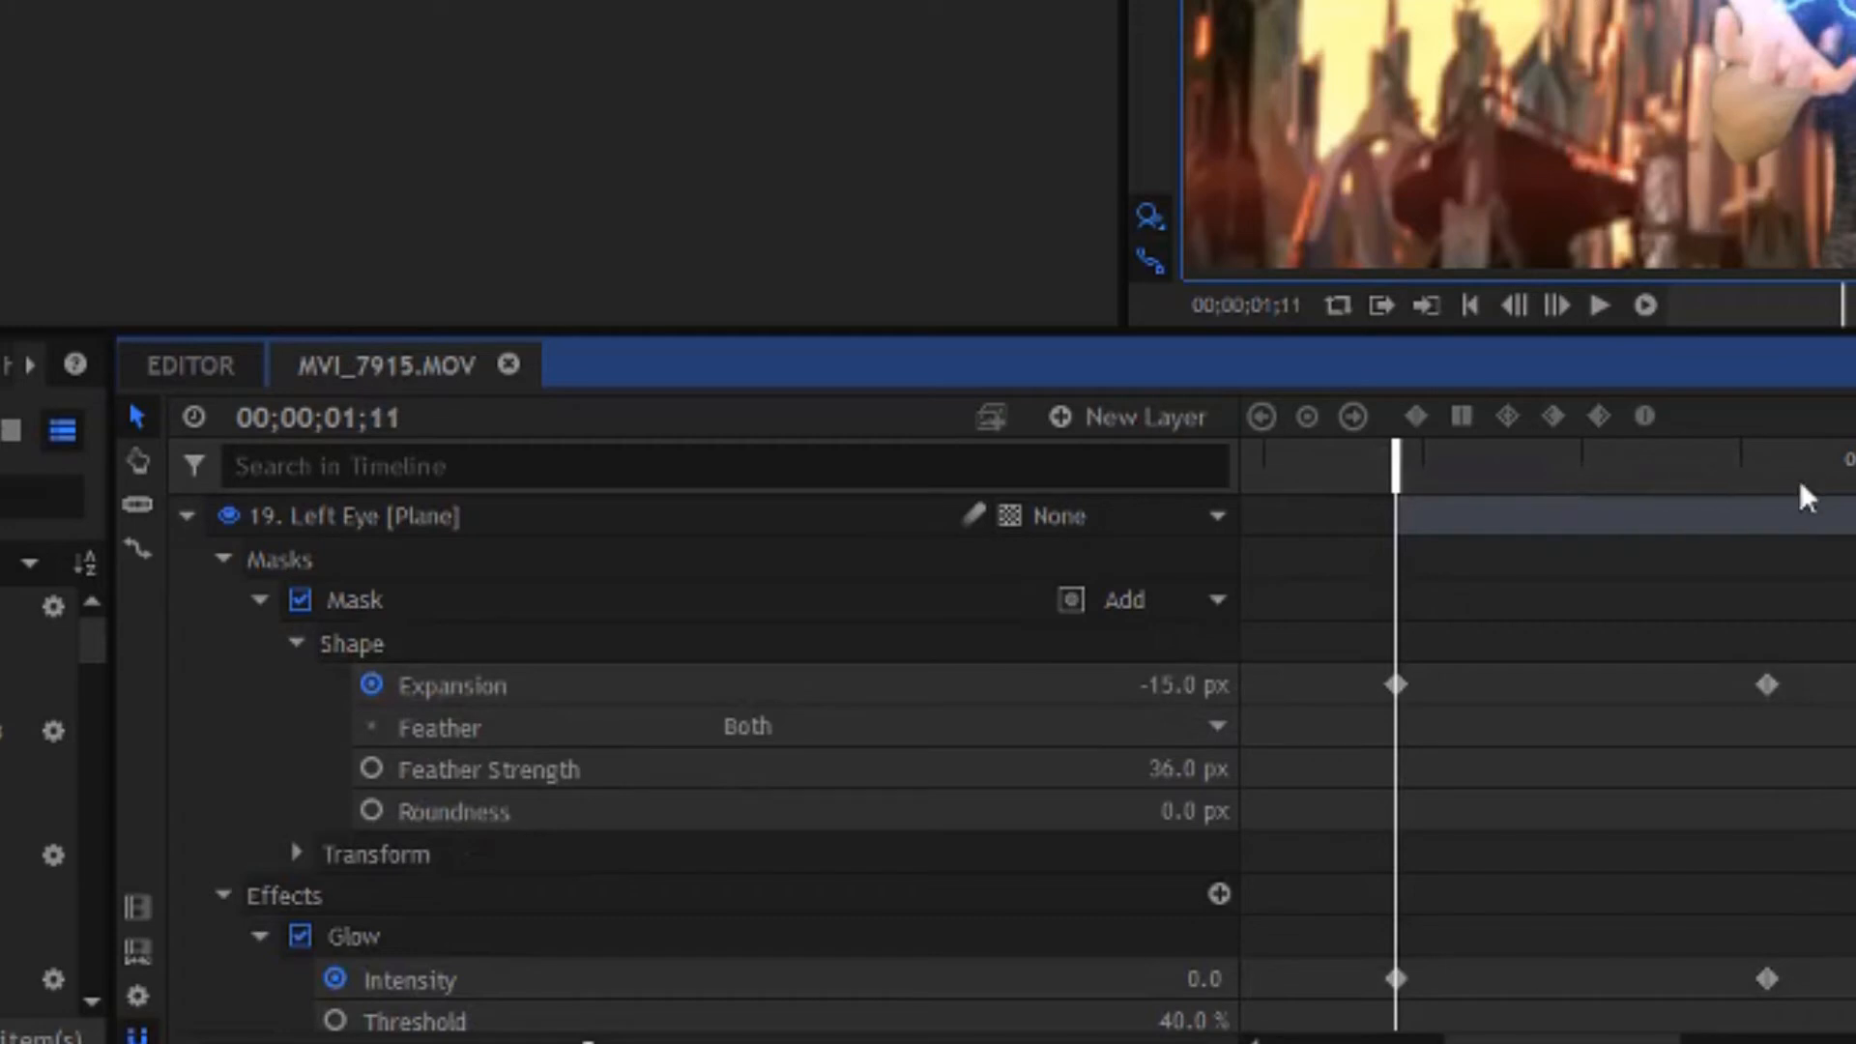
click(1769, 466)
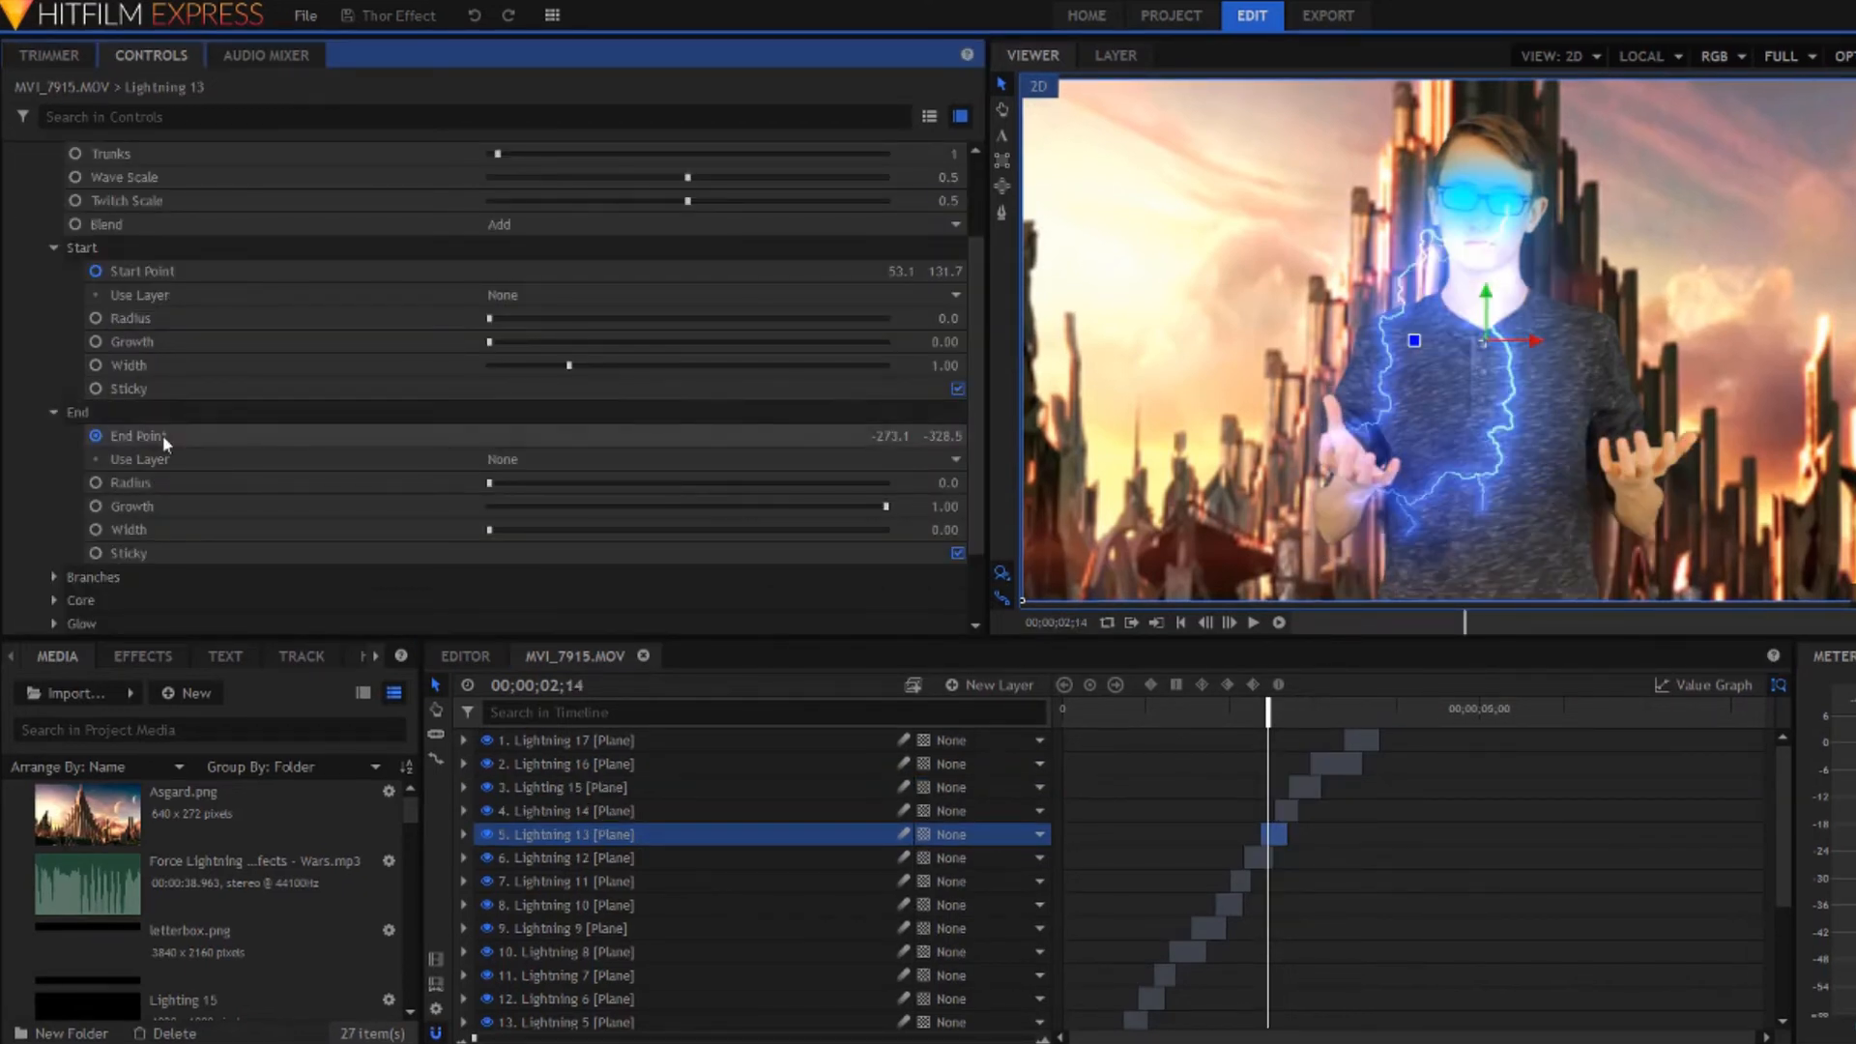
Examine the Lightning & Electricity settings of the Lightning 13 plane, including its start and end points.
scroll(162, 435, up, 3)
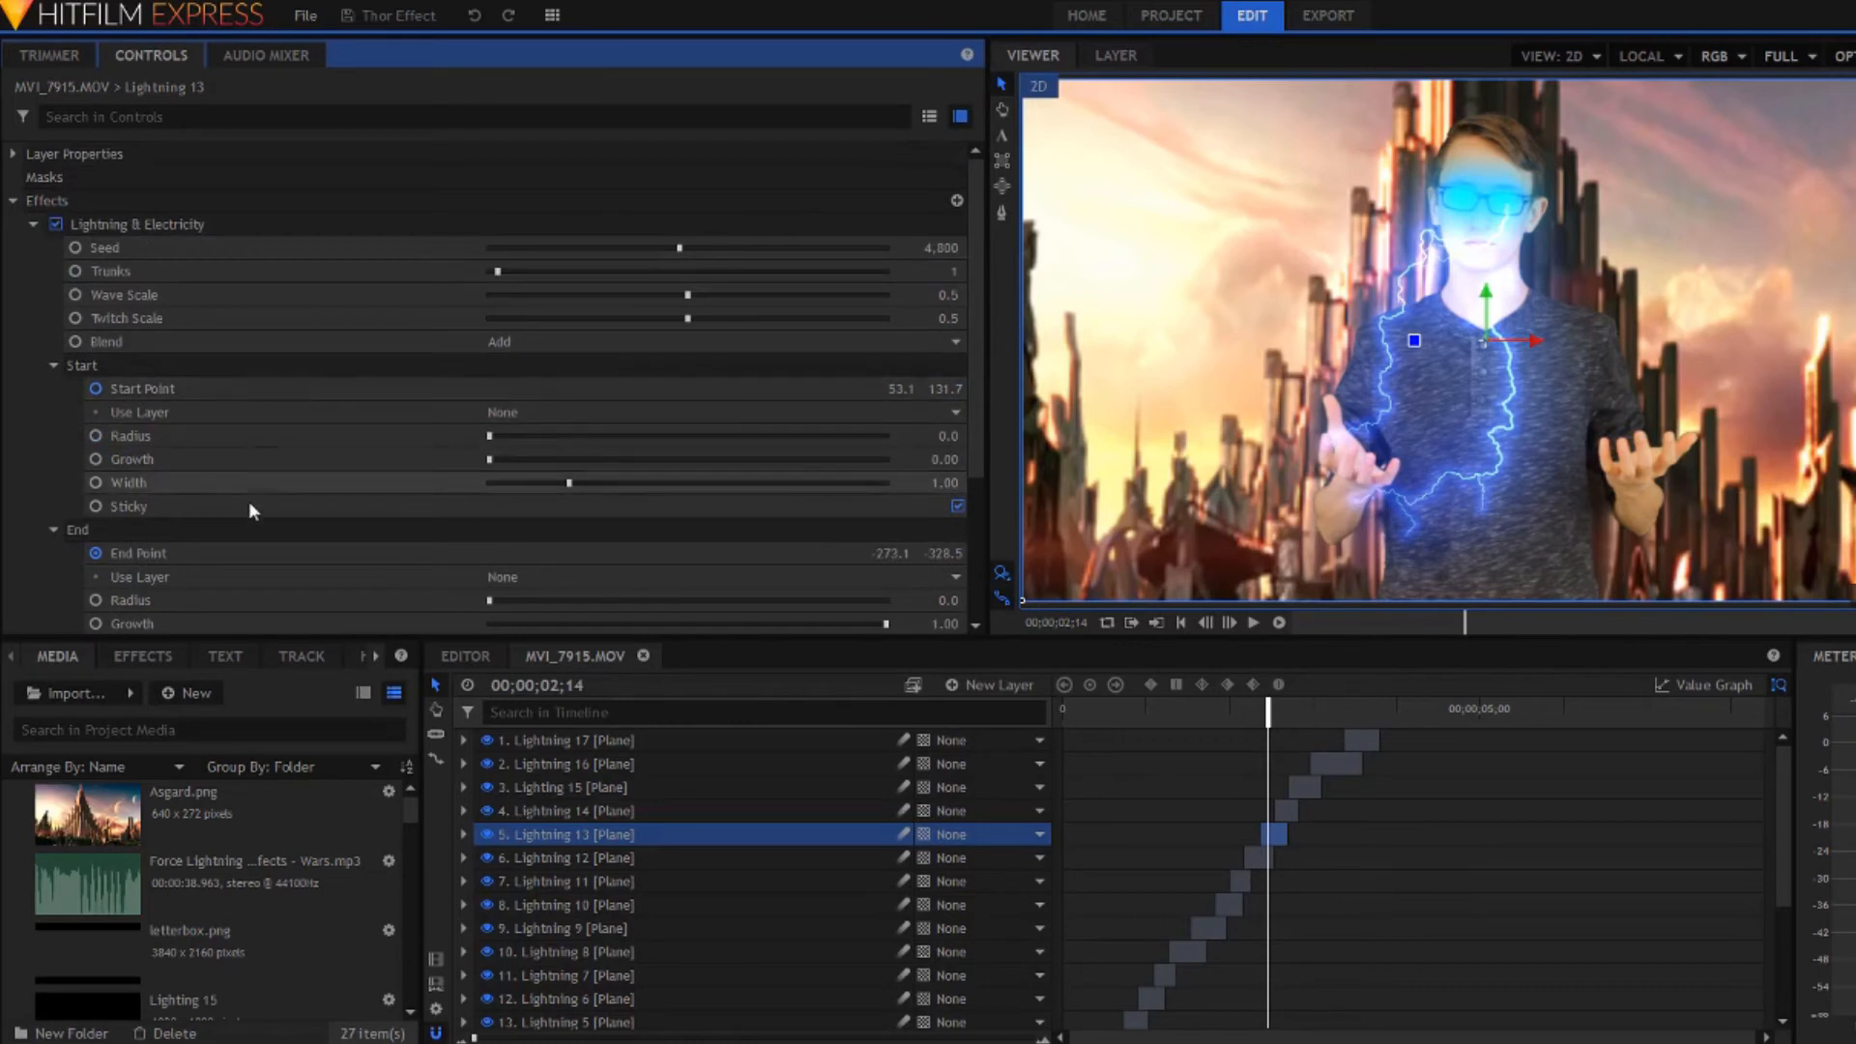
click(1278, 714)
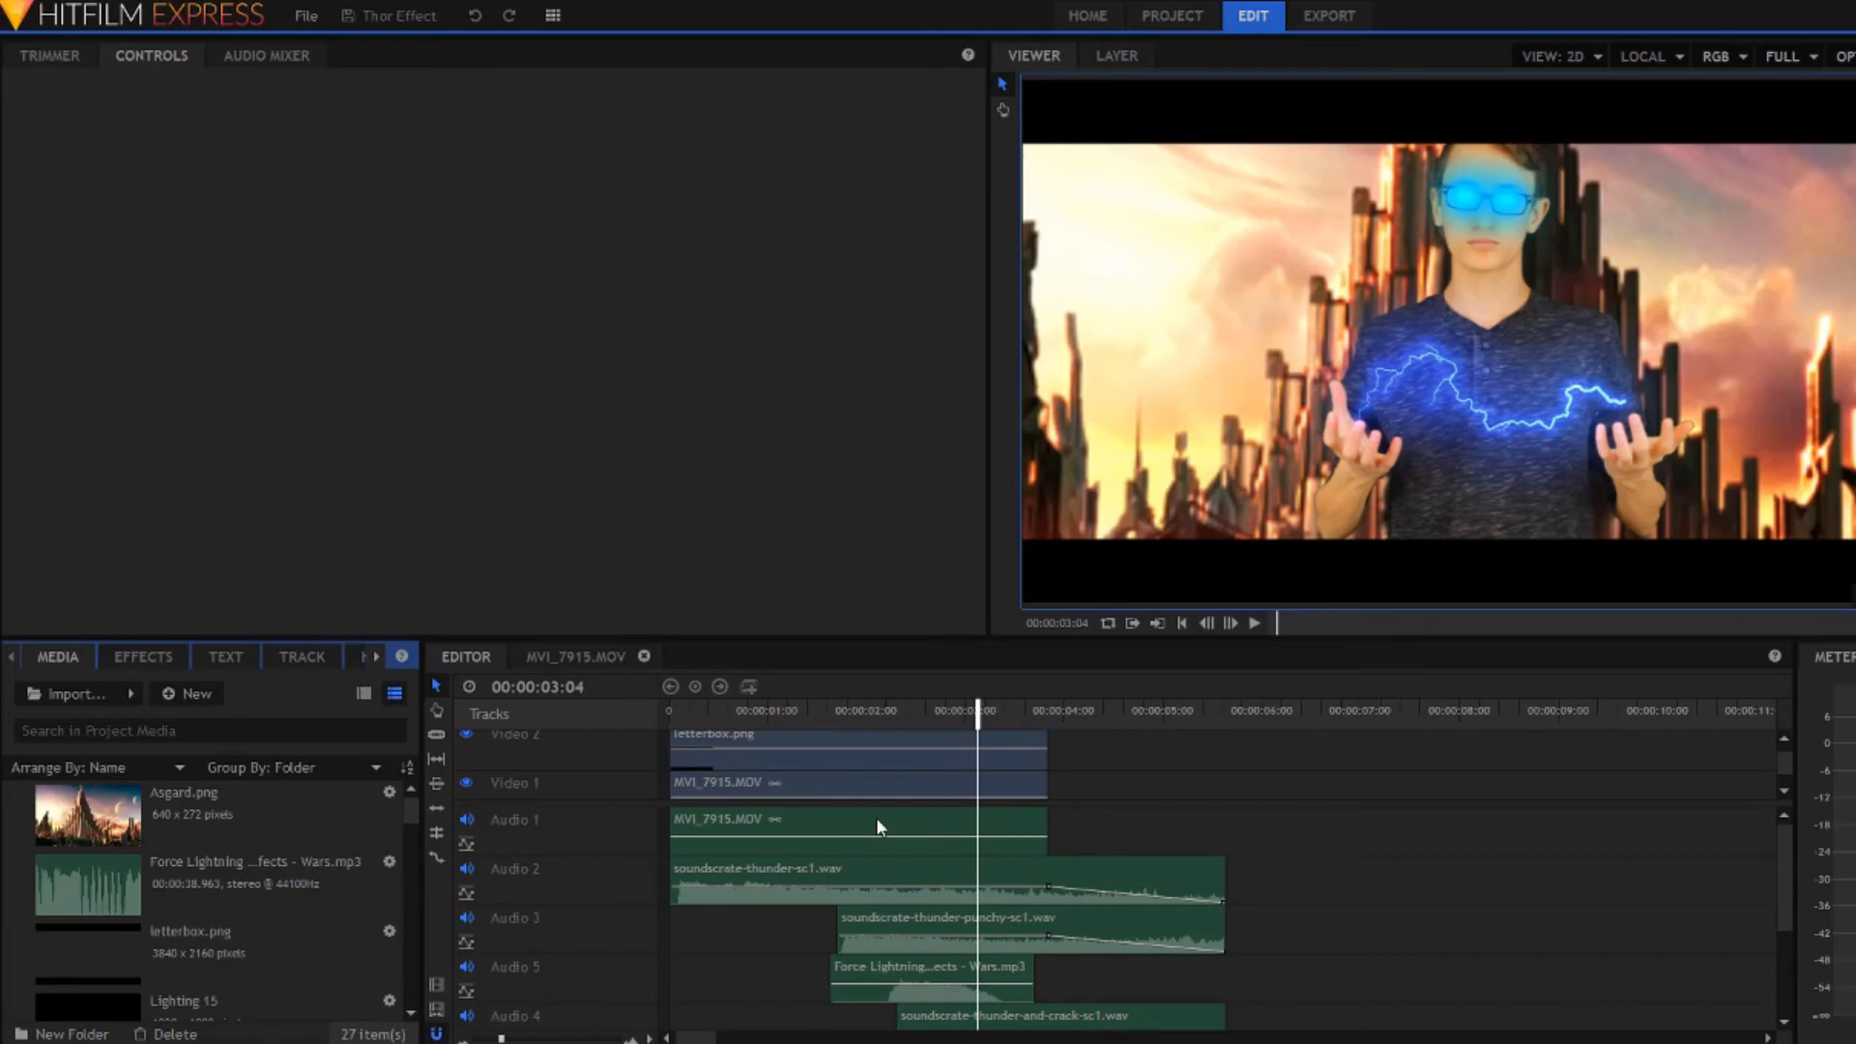
Look through the editor timeline's letterboxed video and its layered thunder and lightning sound tracks.
scroll(875, 816, right, 1)
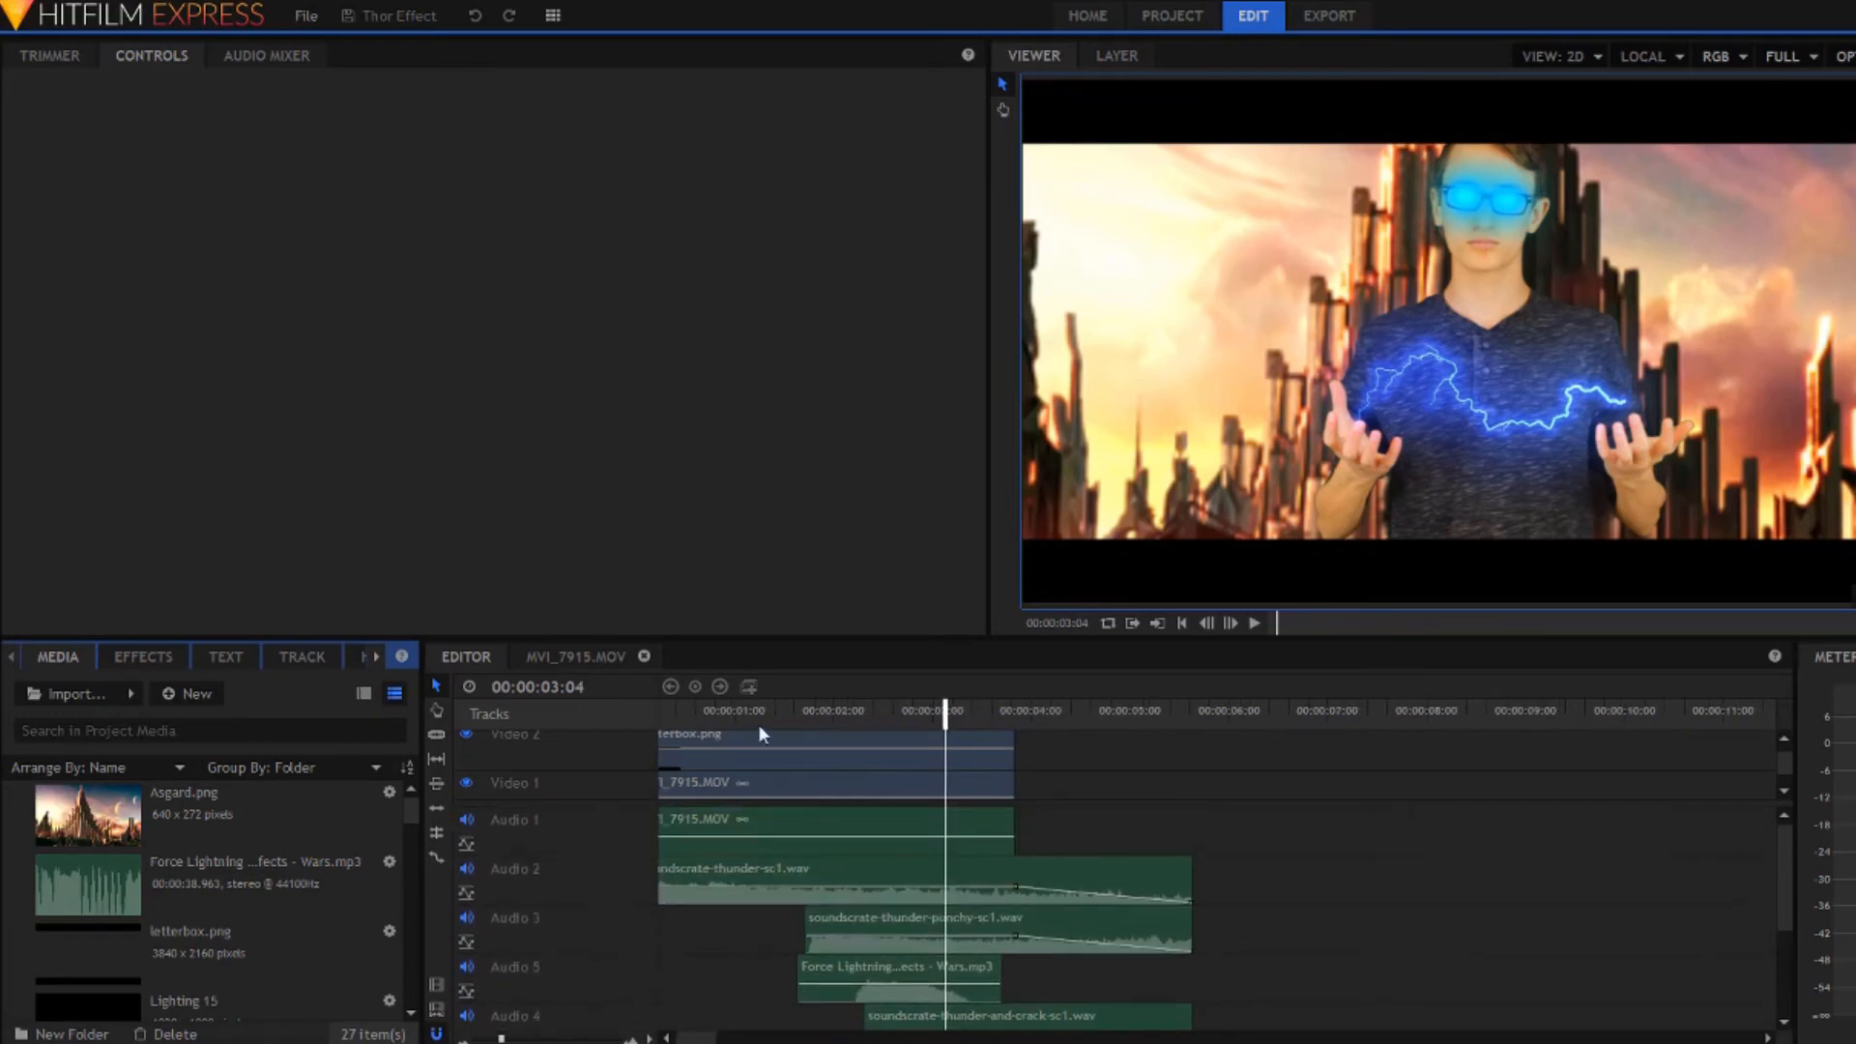
scroll(926, 750, down, 1)
scroll(926, 750, right, 1)
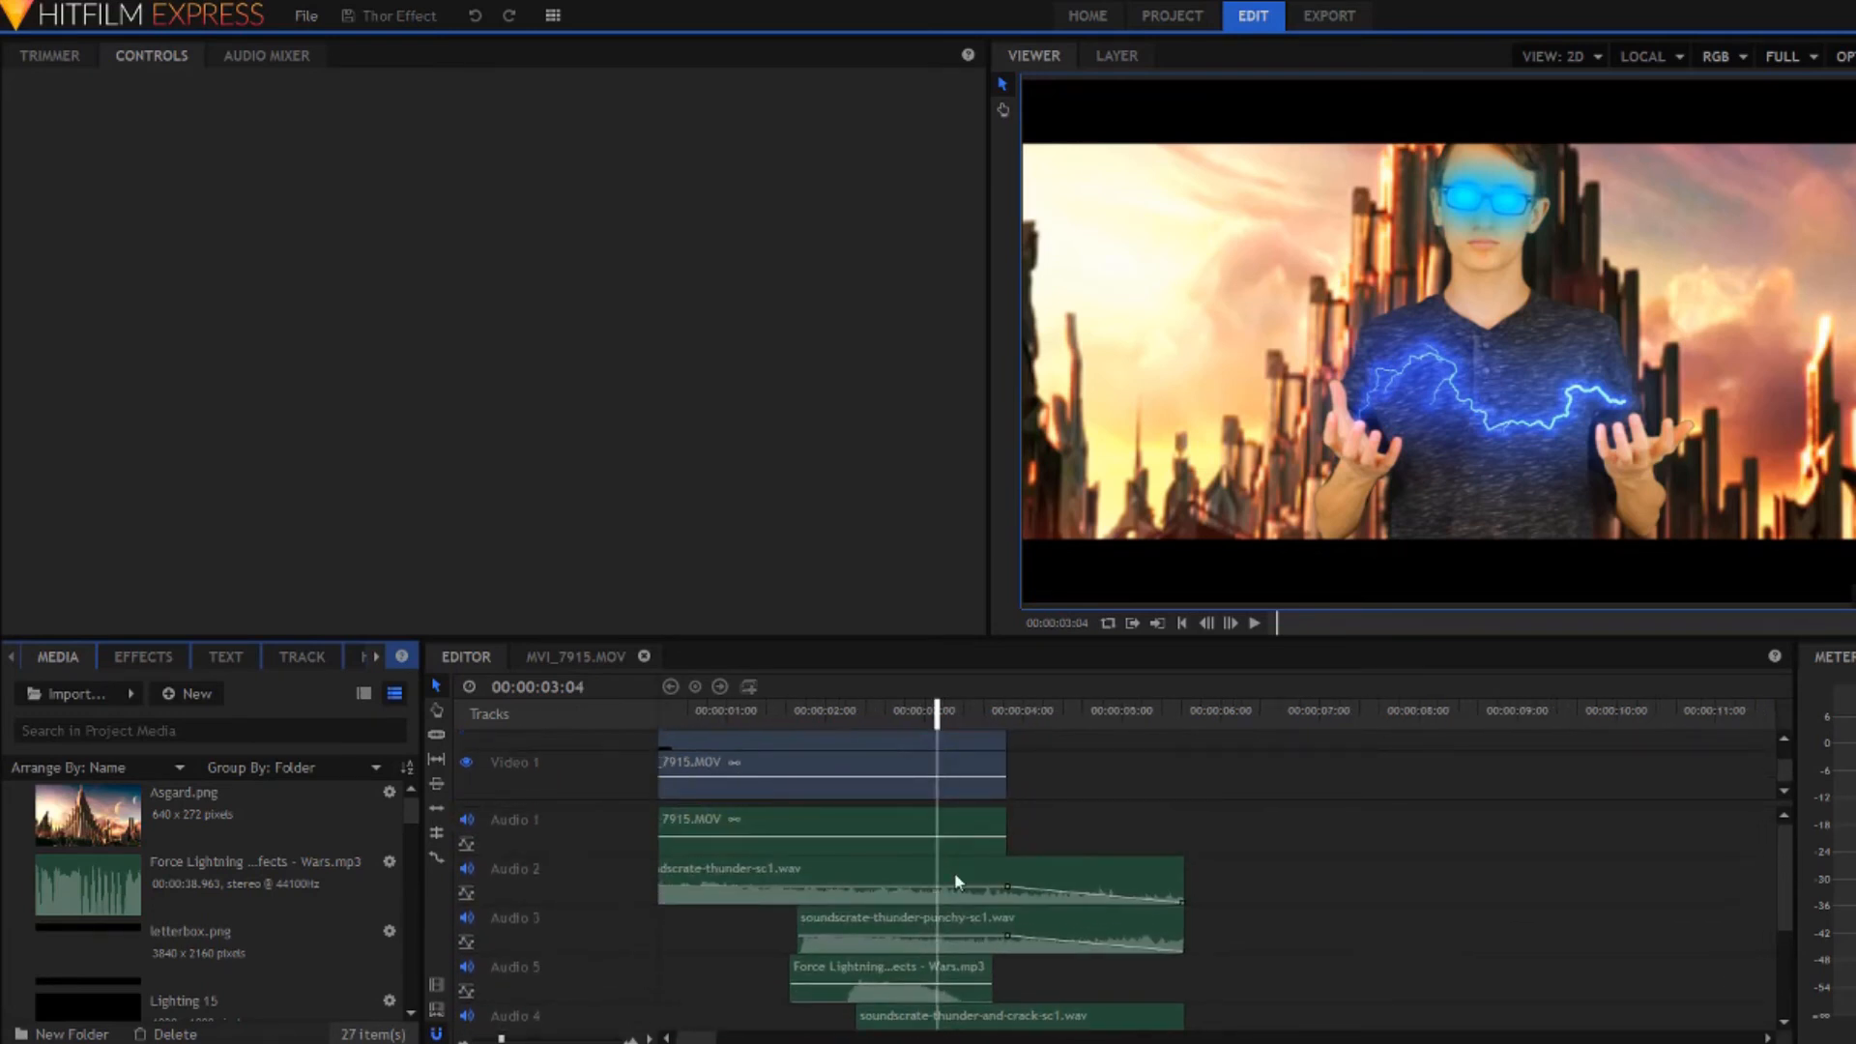
scroll(954, 872, down, 4)
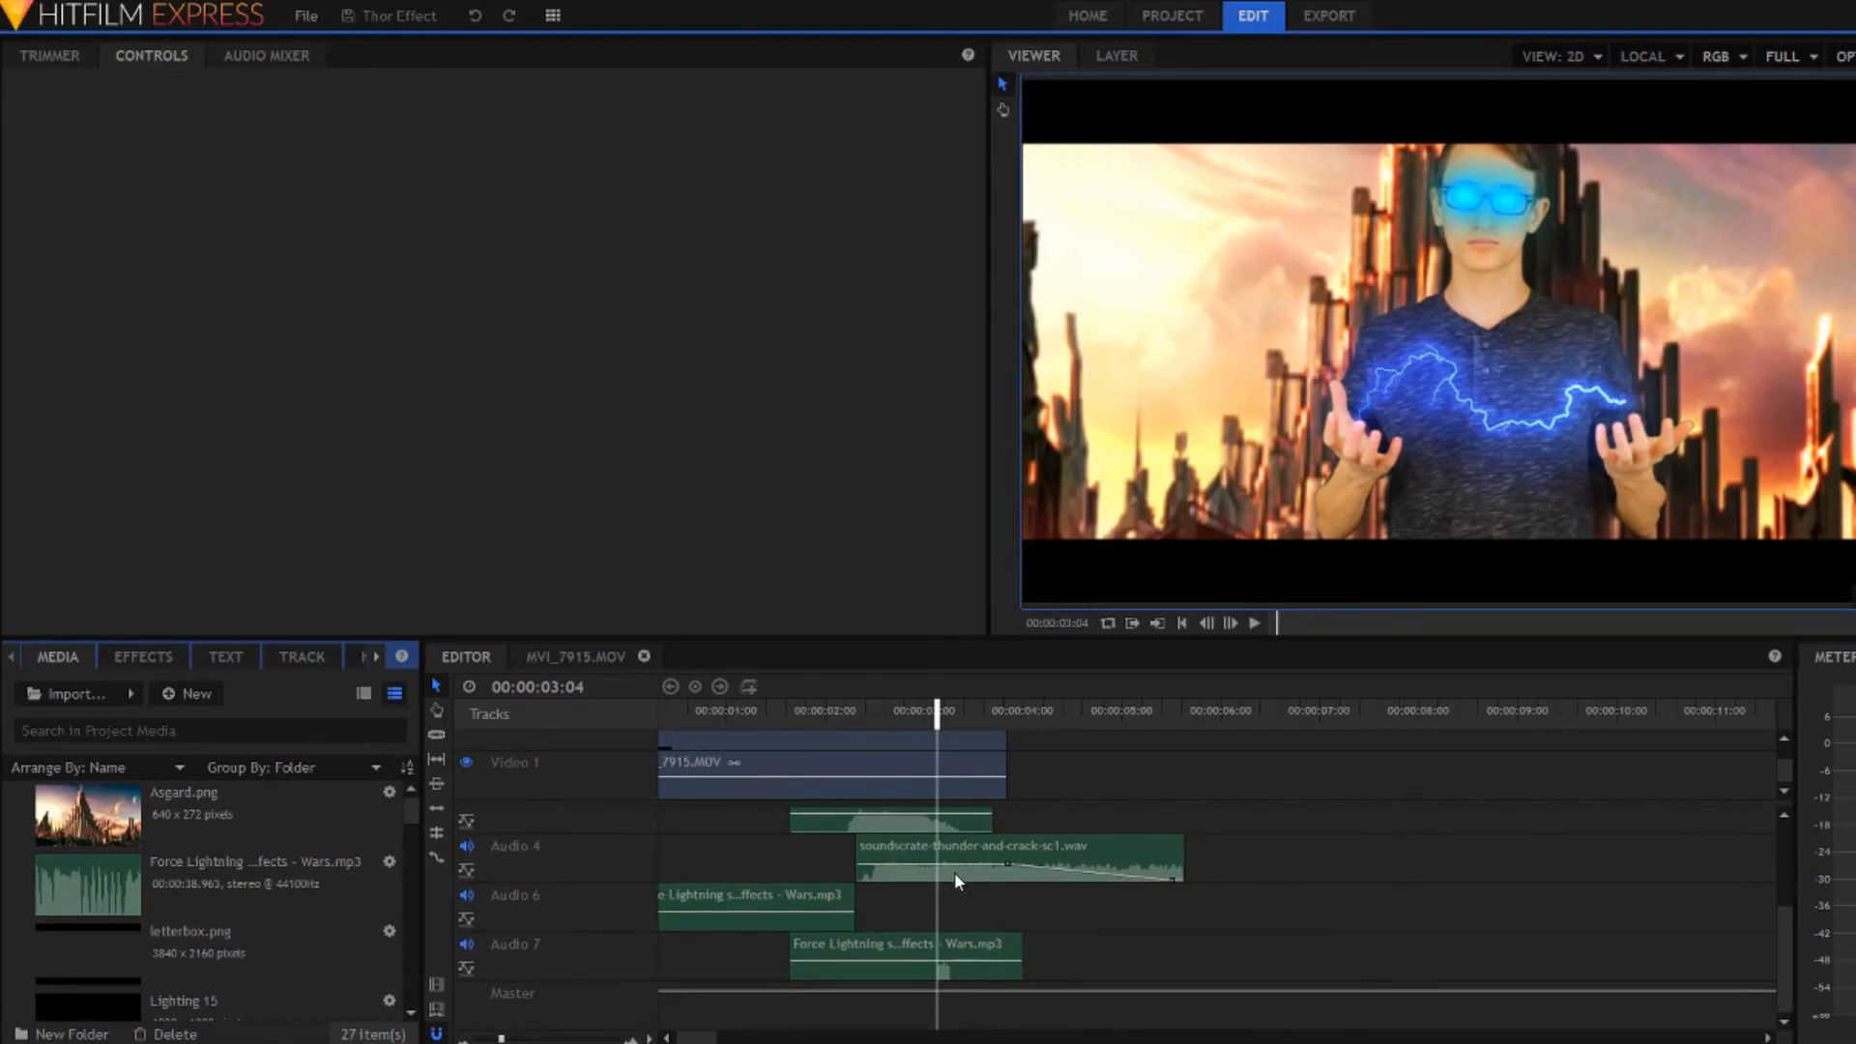
scroll(954, 872, up, 4)
scroll(954, 872, left, 1)
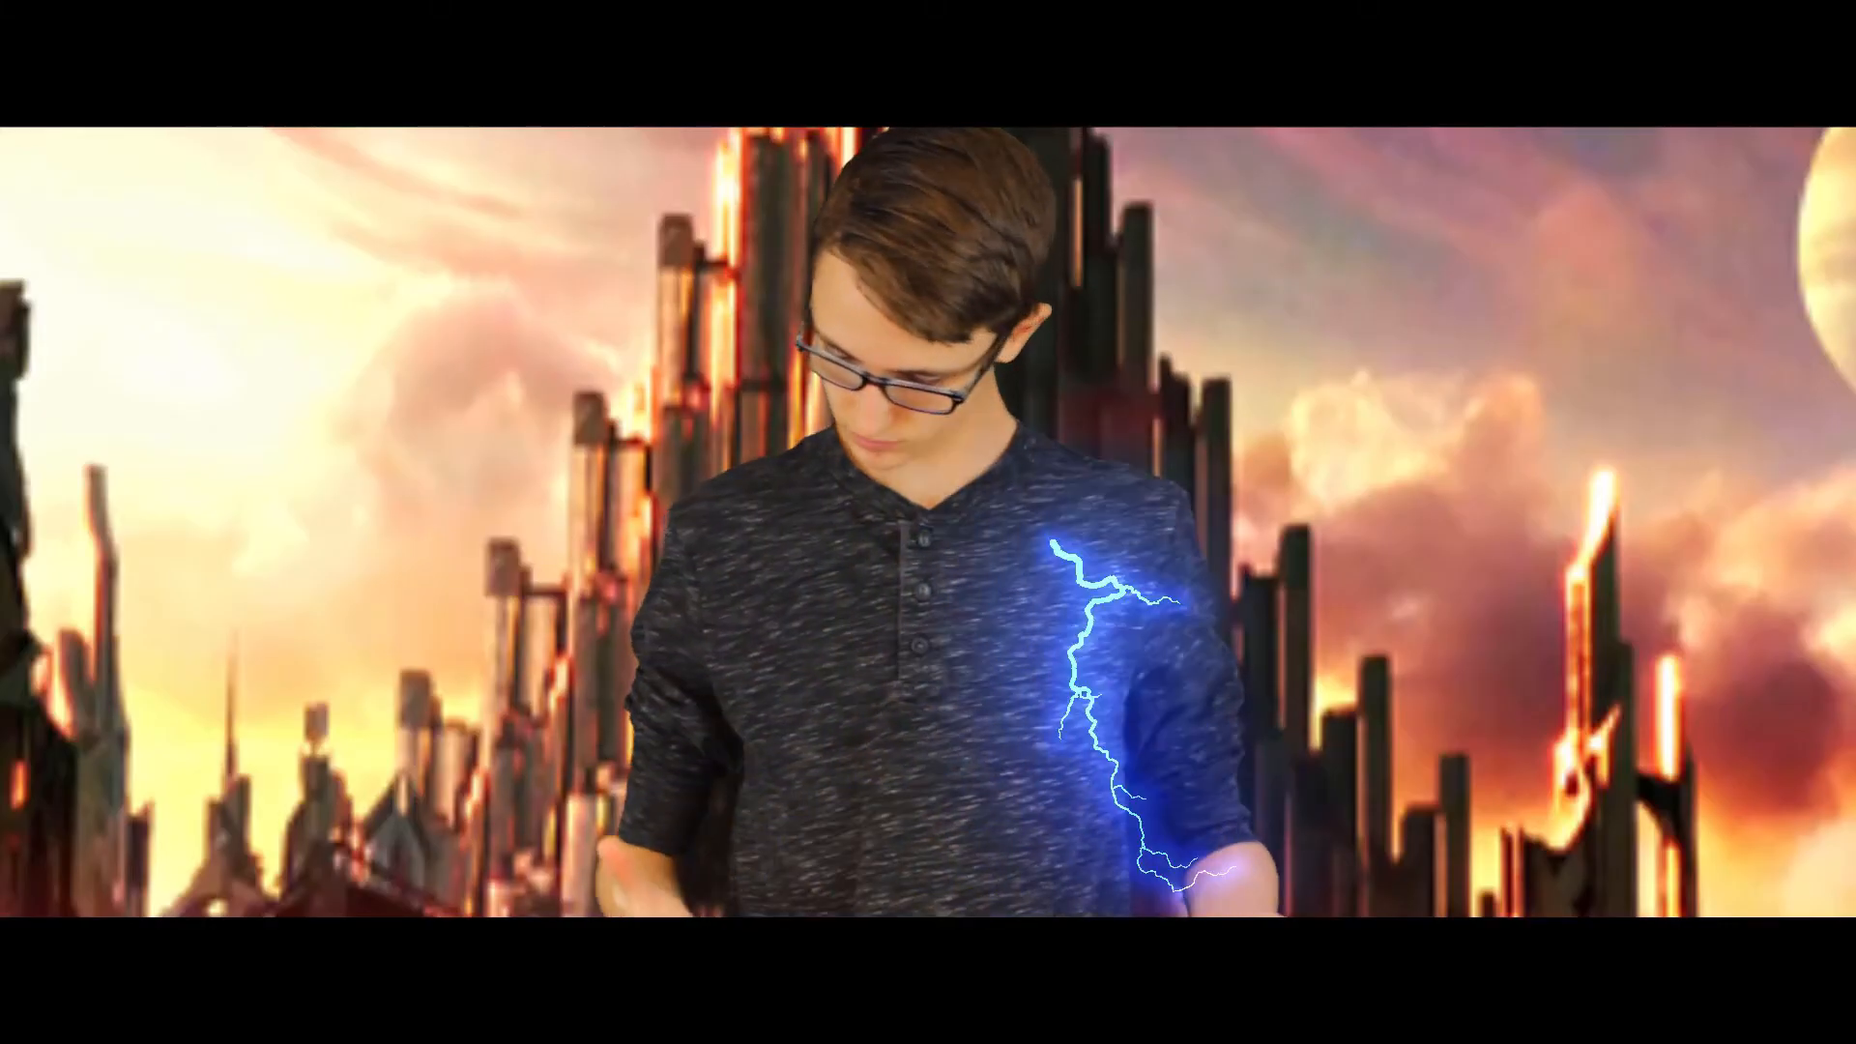